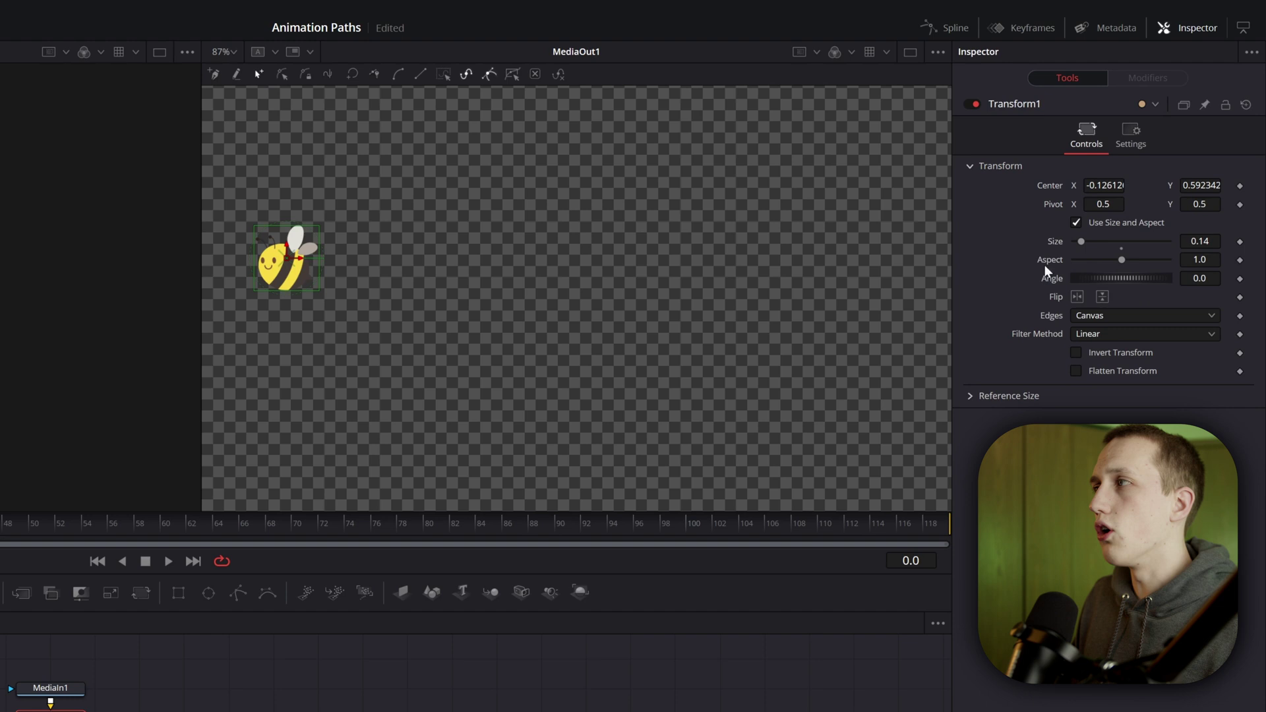
- Keyframe Transform1's Center so the bee moves right to X 1.052687, Y 0.570049 by frame 52
left_click(1239, 185)
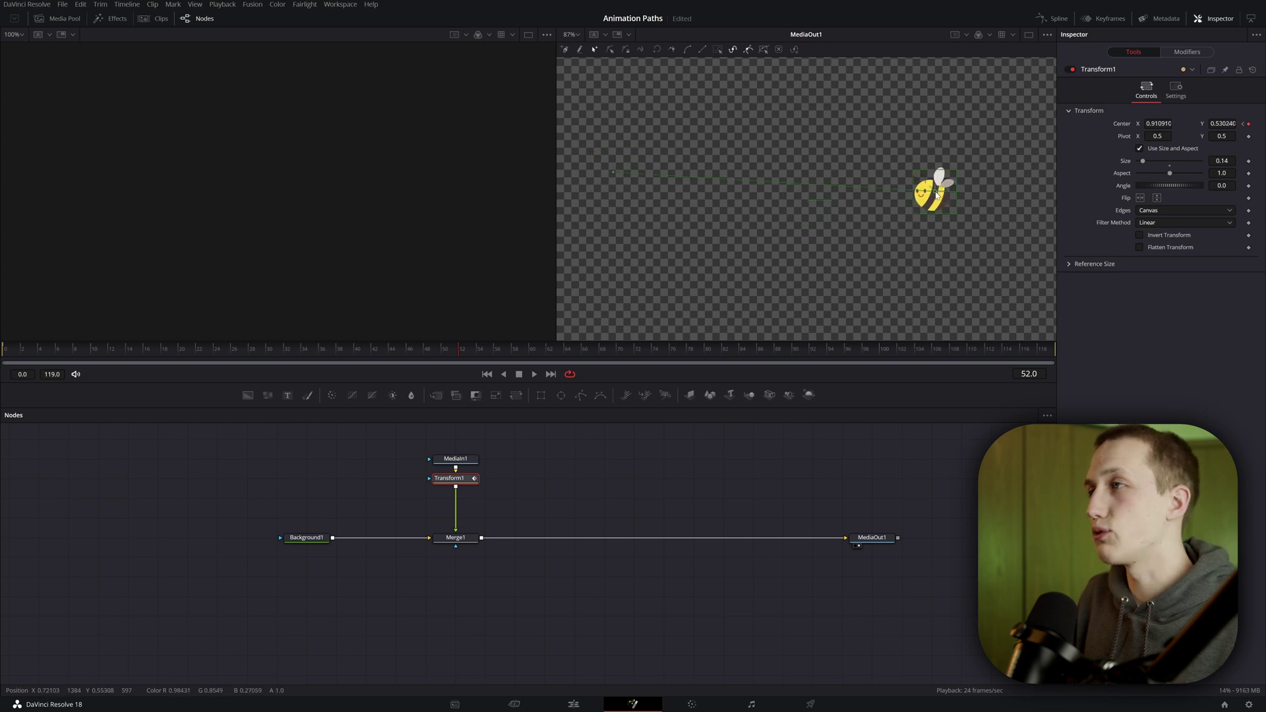
left_click_drag(936, 194, 981, 191)
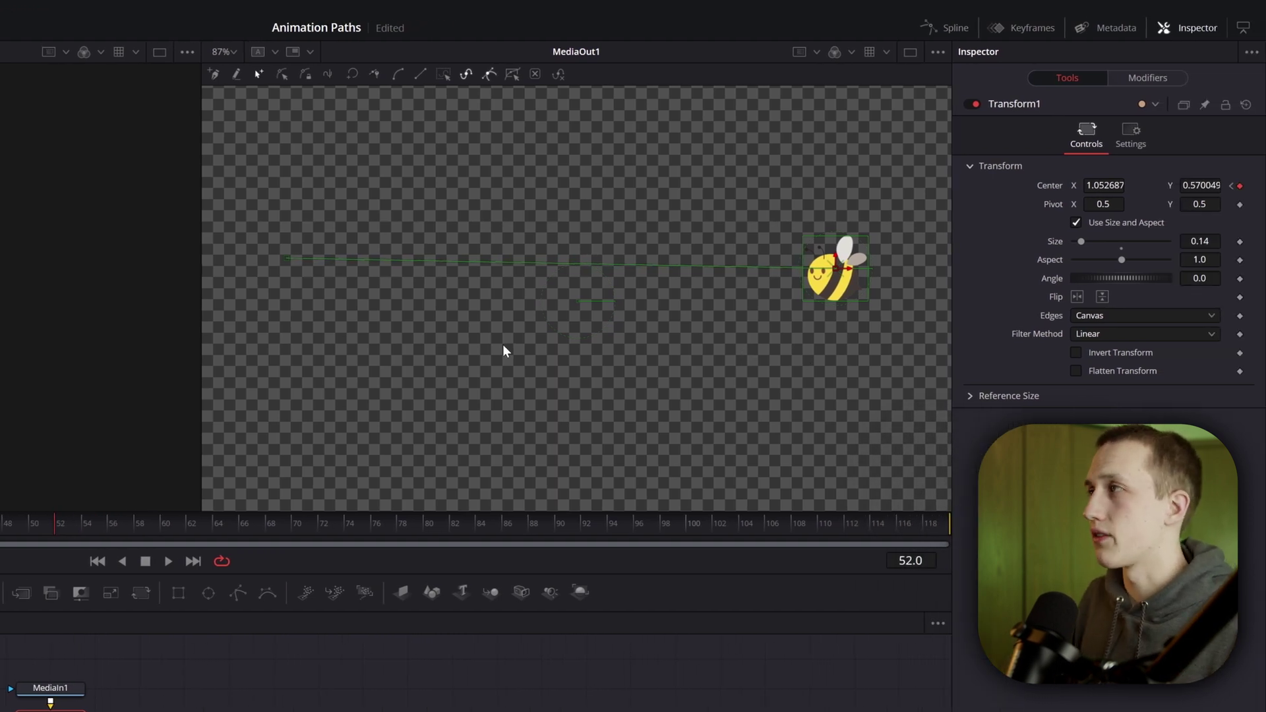
- Show the Path1 modifier controls and check Displacement 0.835096 at frame 10
left_click(1158, 79)
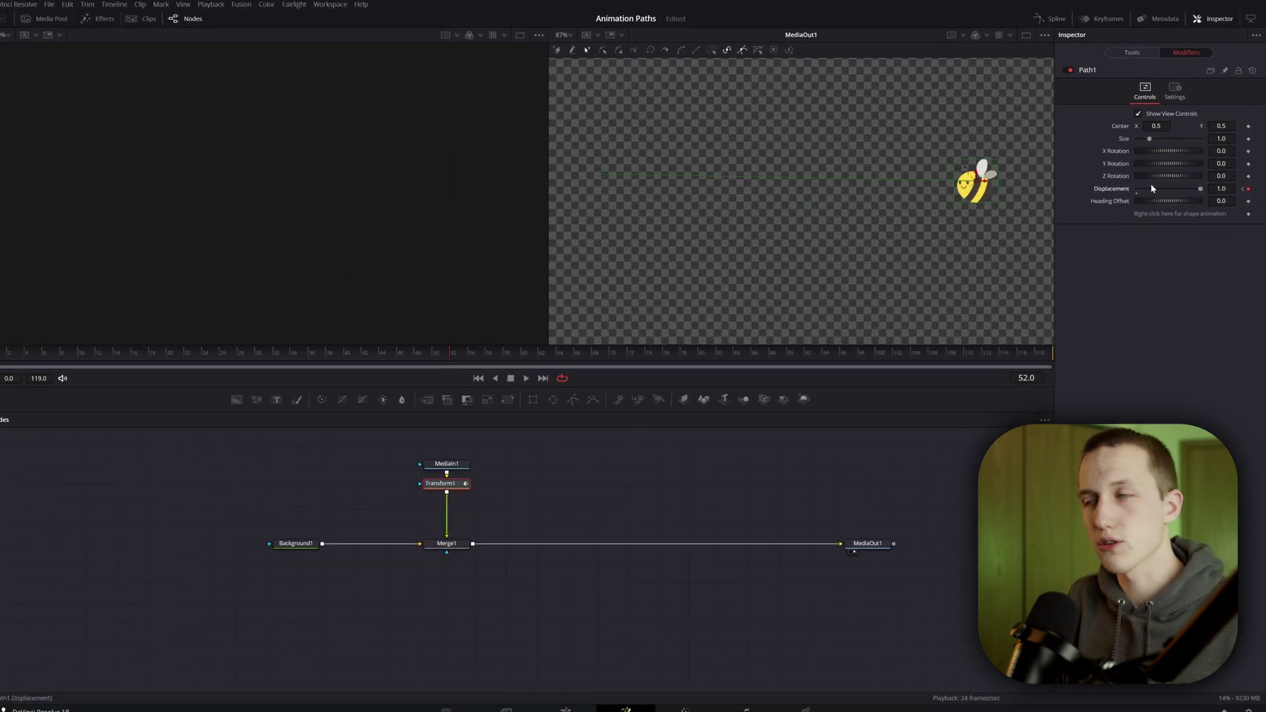
left_click(8, 522)
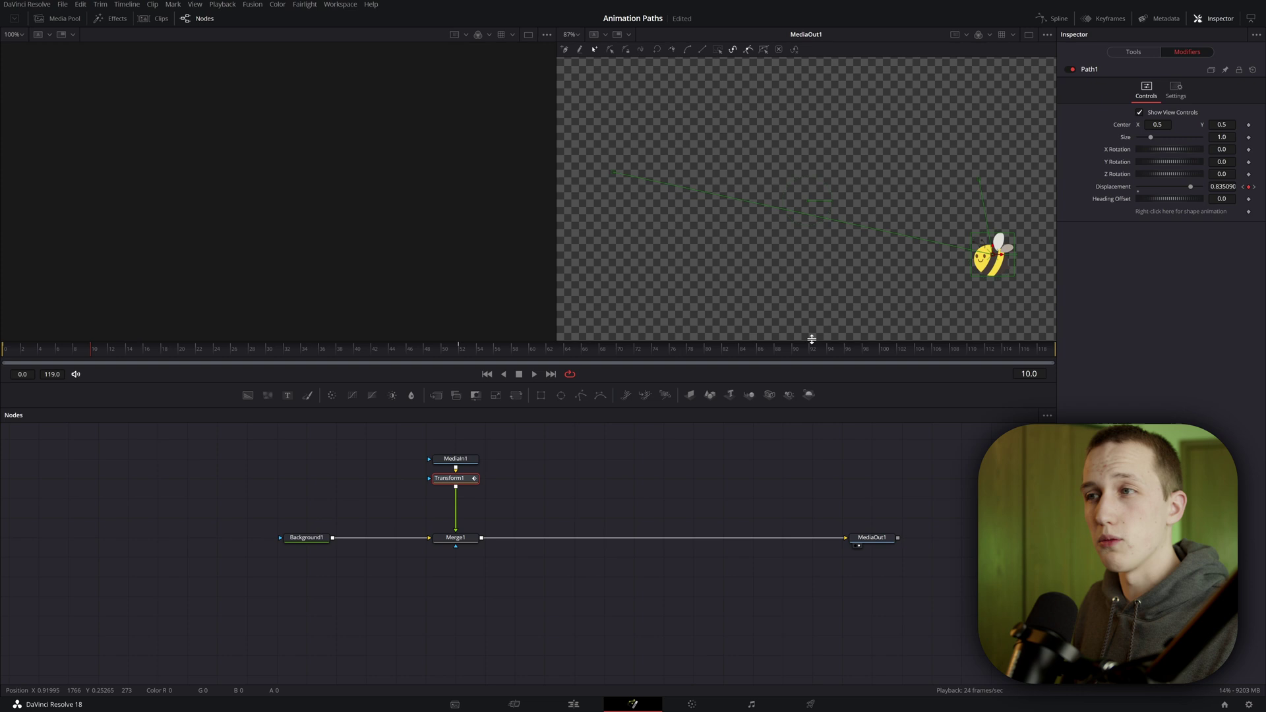
- Jump to frame 48 to check the bee's position along its path
left_click(426, 351)
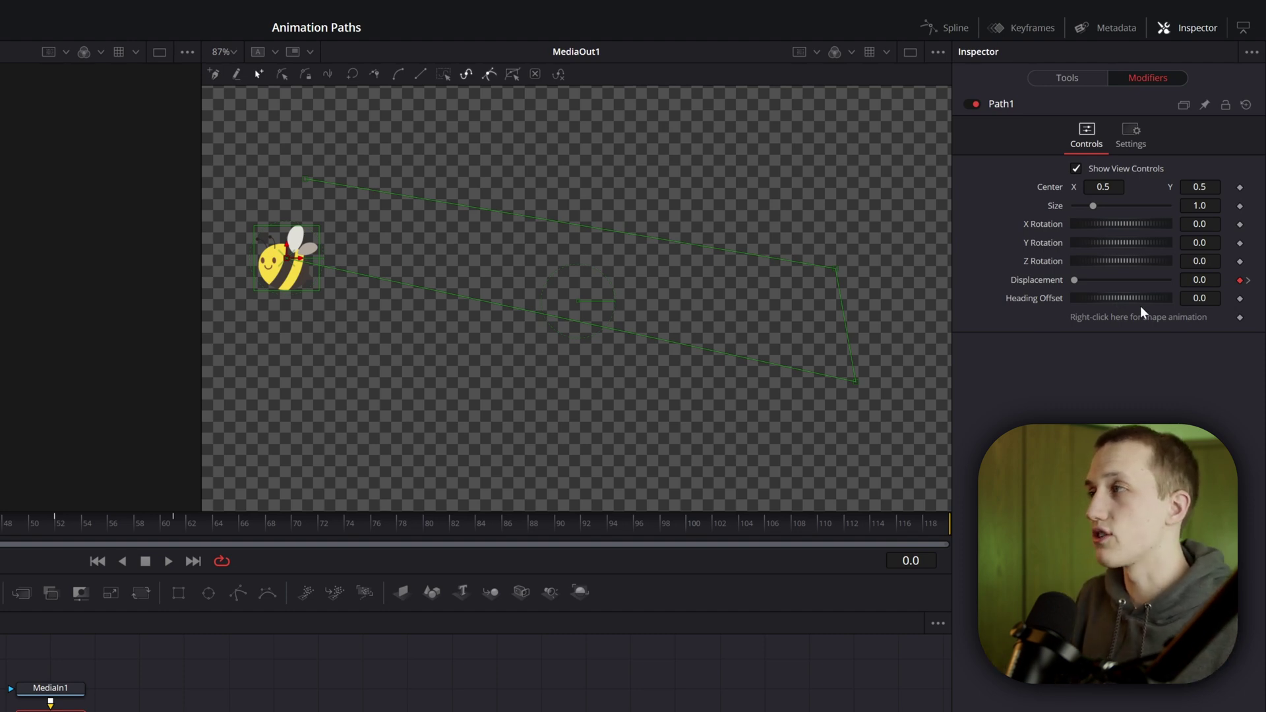
- Preview the flight, then insert a new midway point bending the path's last leg inward
key("space")
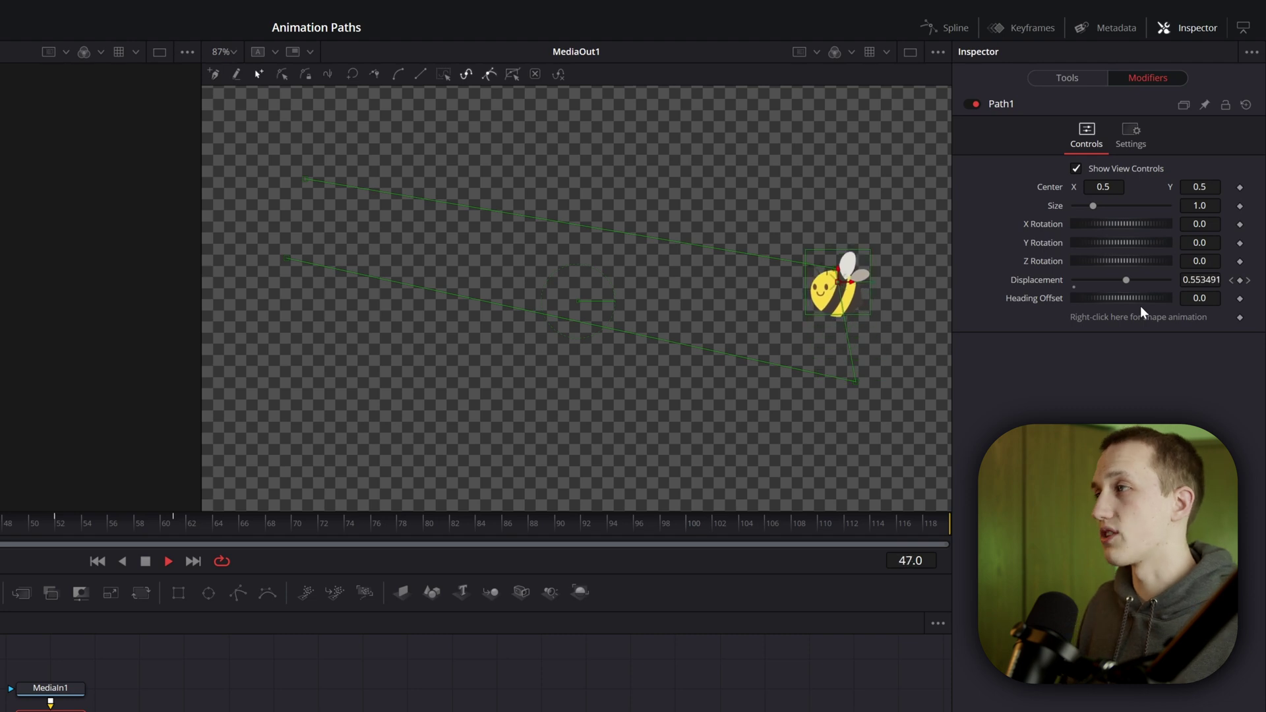
key("space")
left_click(822, 323)
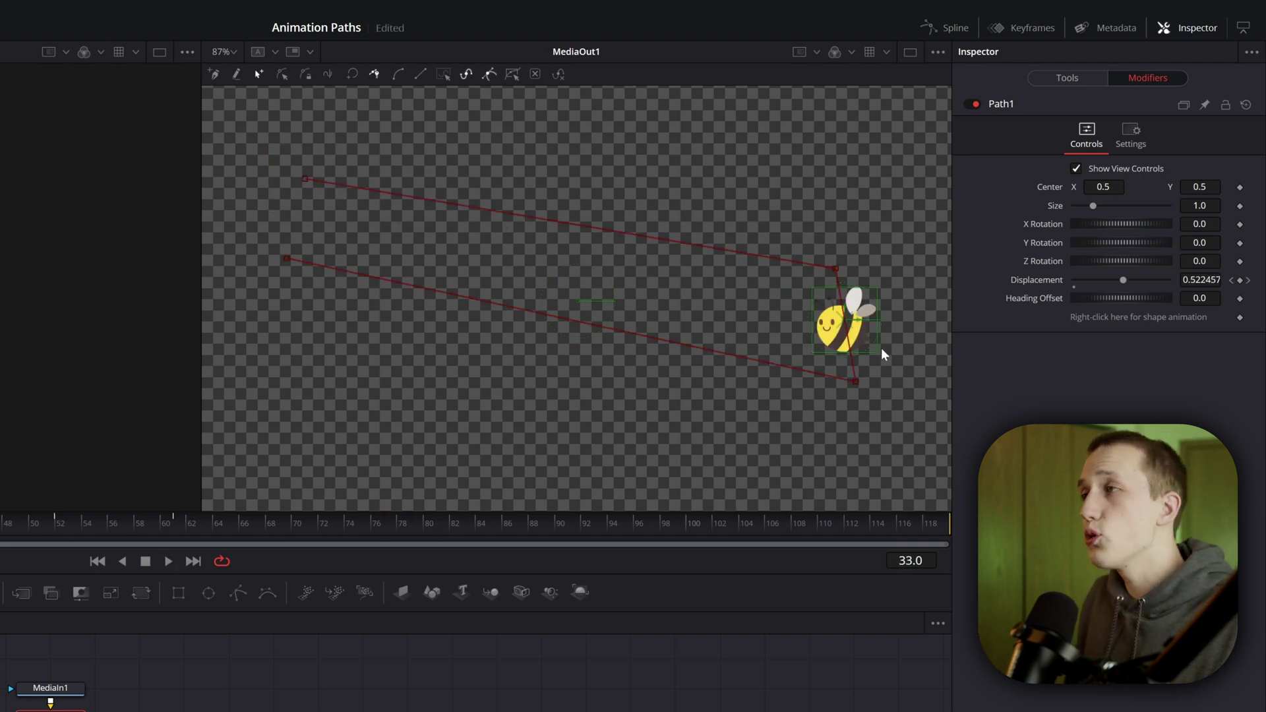
left_click_drag(847, 323, 697, 311)
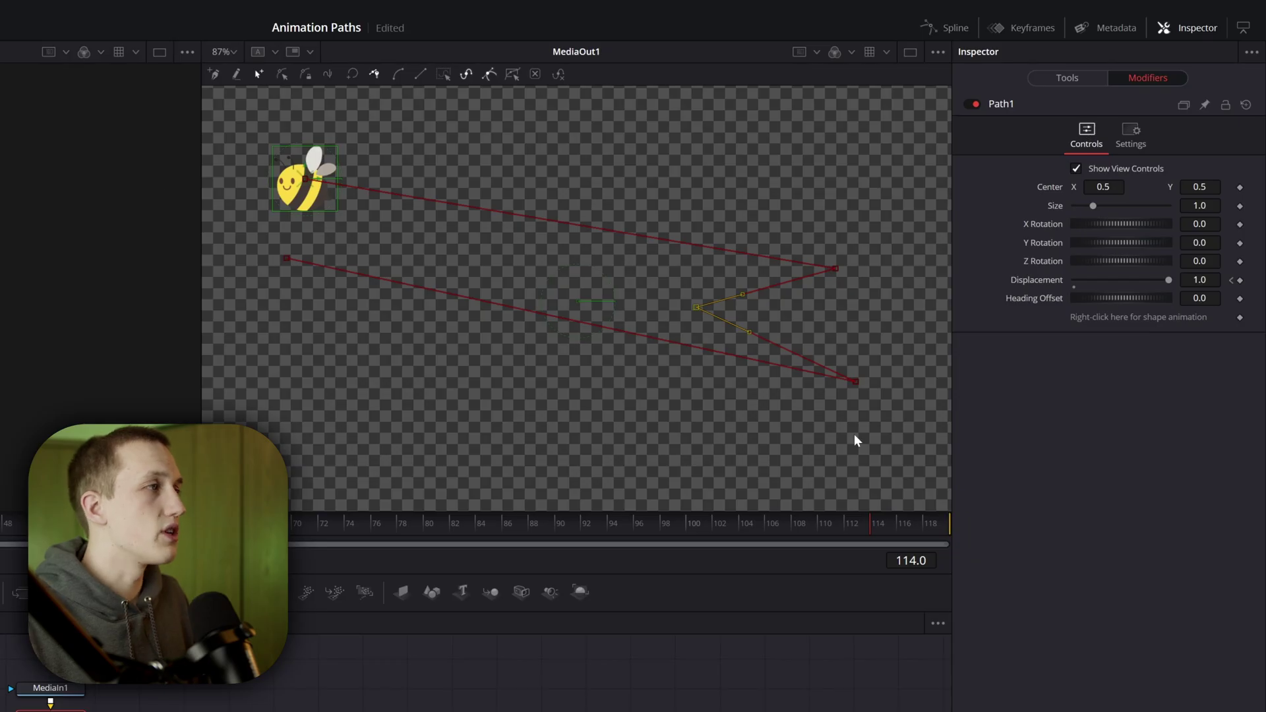
- Replace the Path1Displacement animation with keys of 0 at frame 0 and 1.0 at frame 60, then preview
right_click(1039, 281)
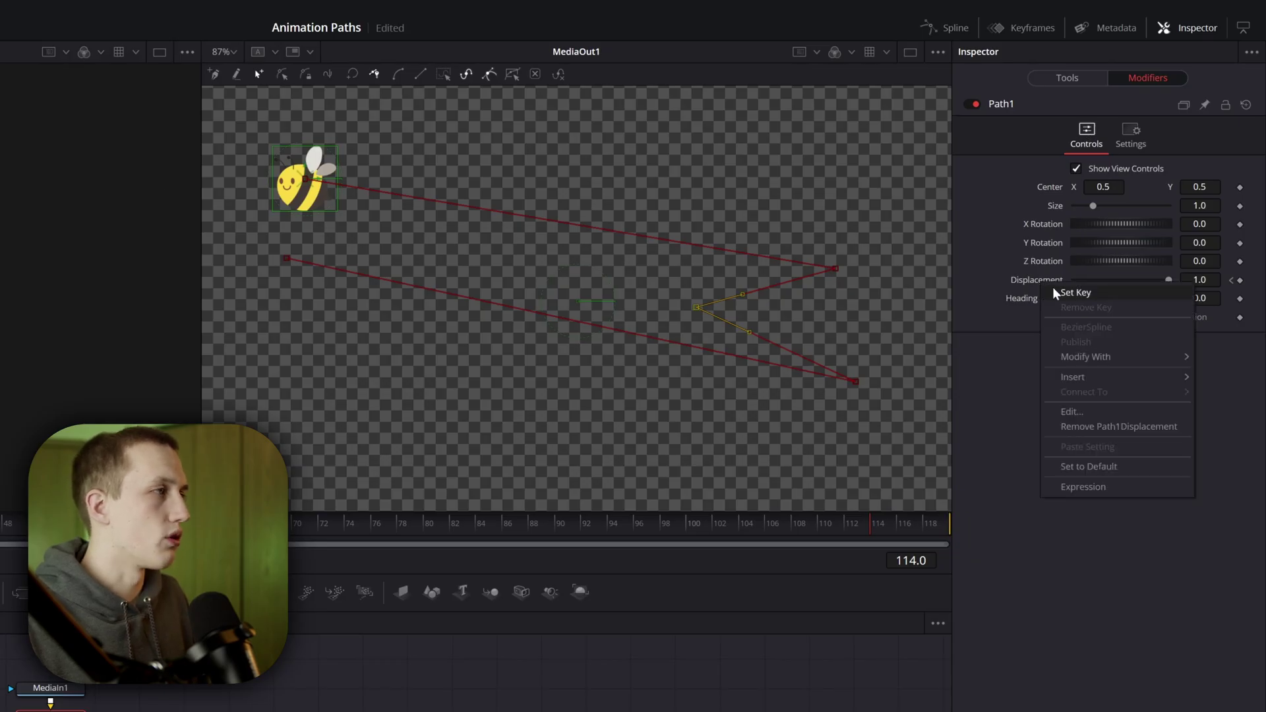
left_click(1113, 427)
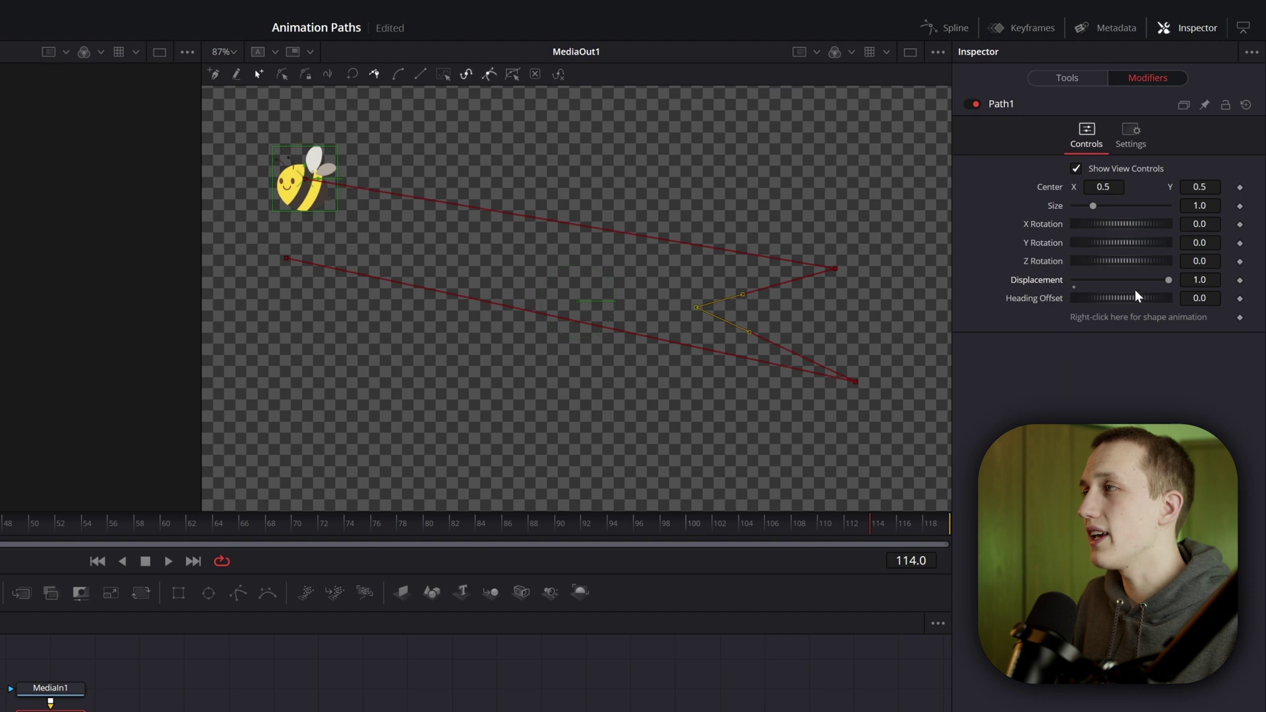
left_click_drag(1169, 279, 1072, 284)
key("Home")
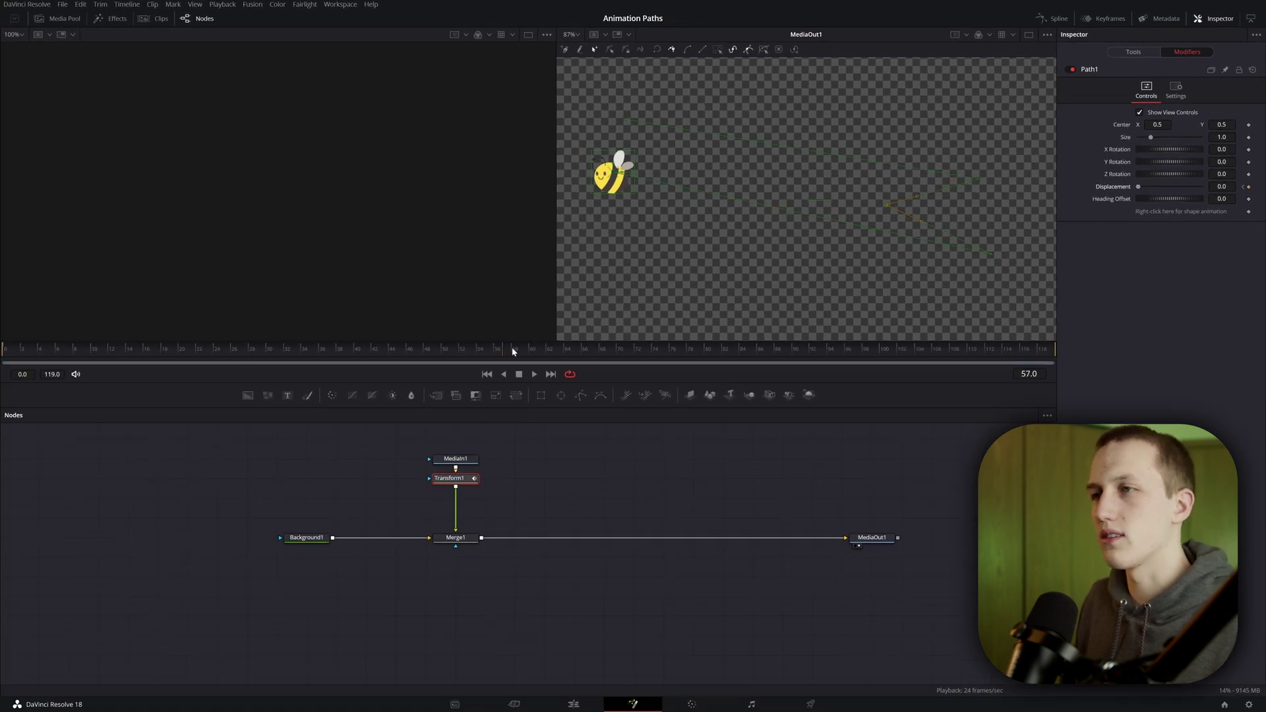
left_click_drag(512, 347, 531, 348)
left_click_drag(1138, 187, 1201, 186)
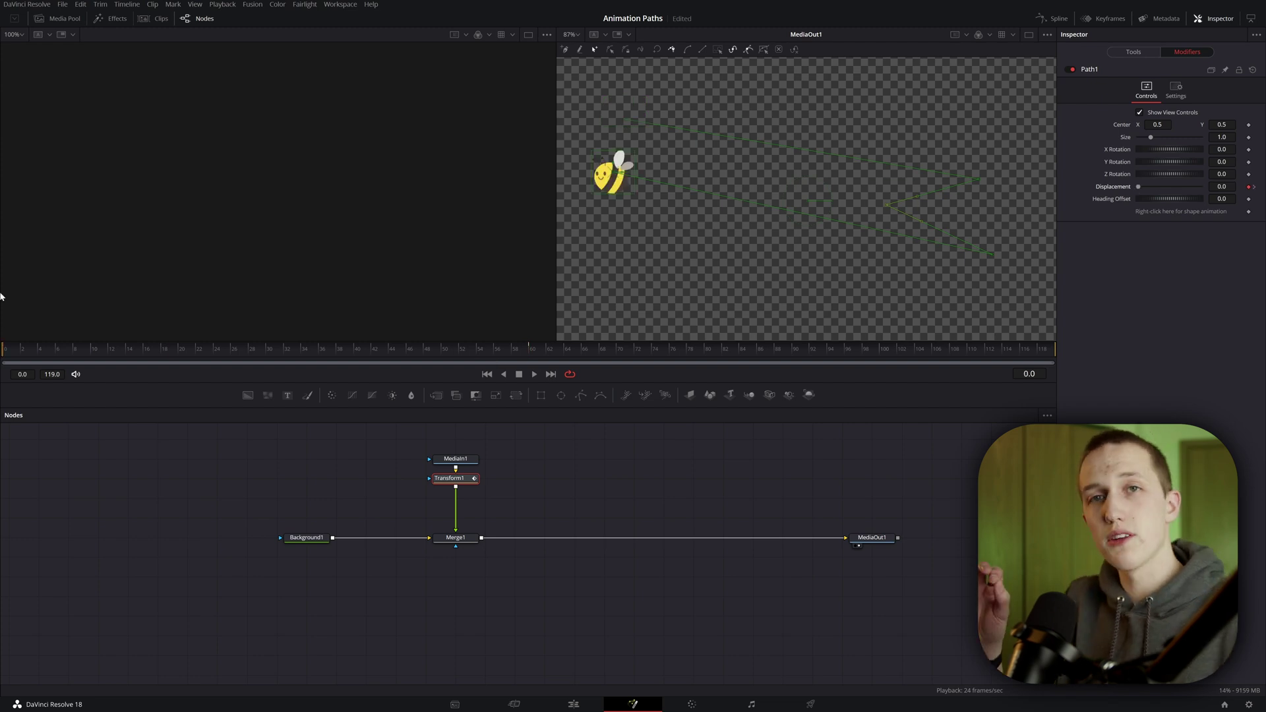
key("space")
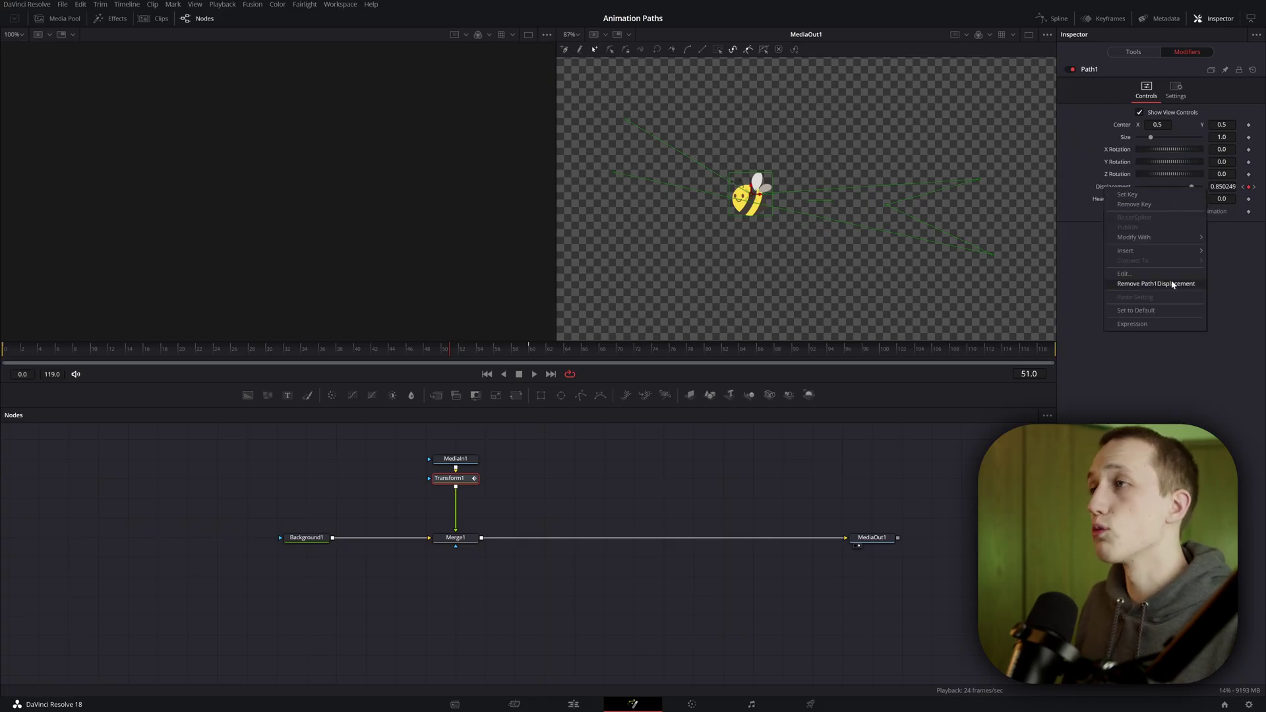
- Remove Path1Displacement so the bee stays parked at one point
left_click(1172, 284)
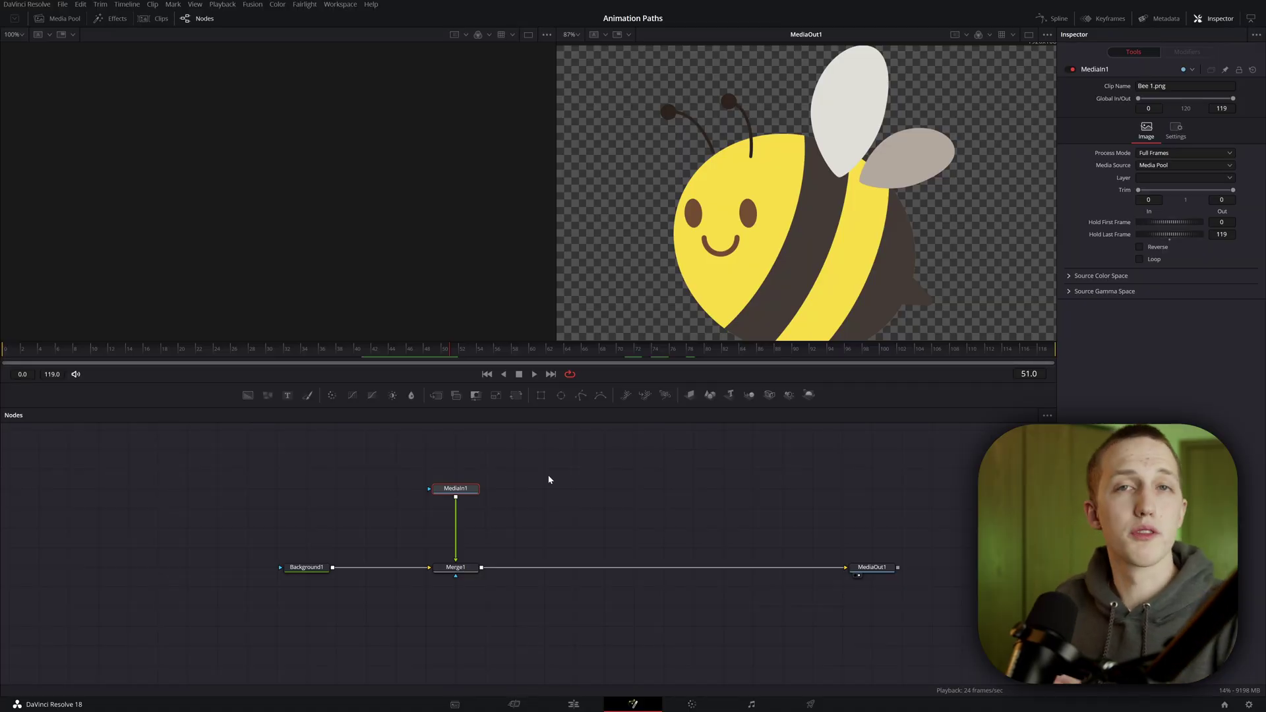
- Display MediaIn1's Bee 1.png image in the left viewer
scroll(548, 479, "left", 2)
left_click_drag(585, 490, 207, 103)
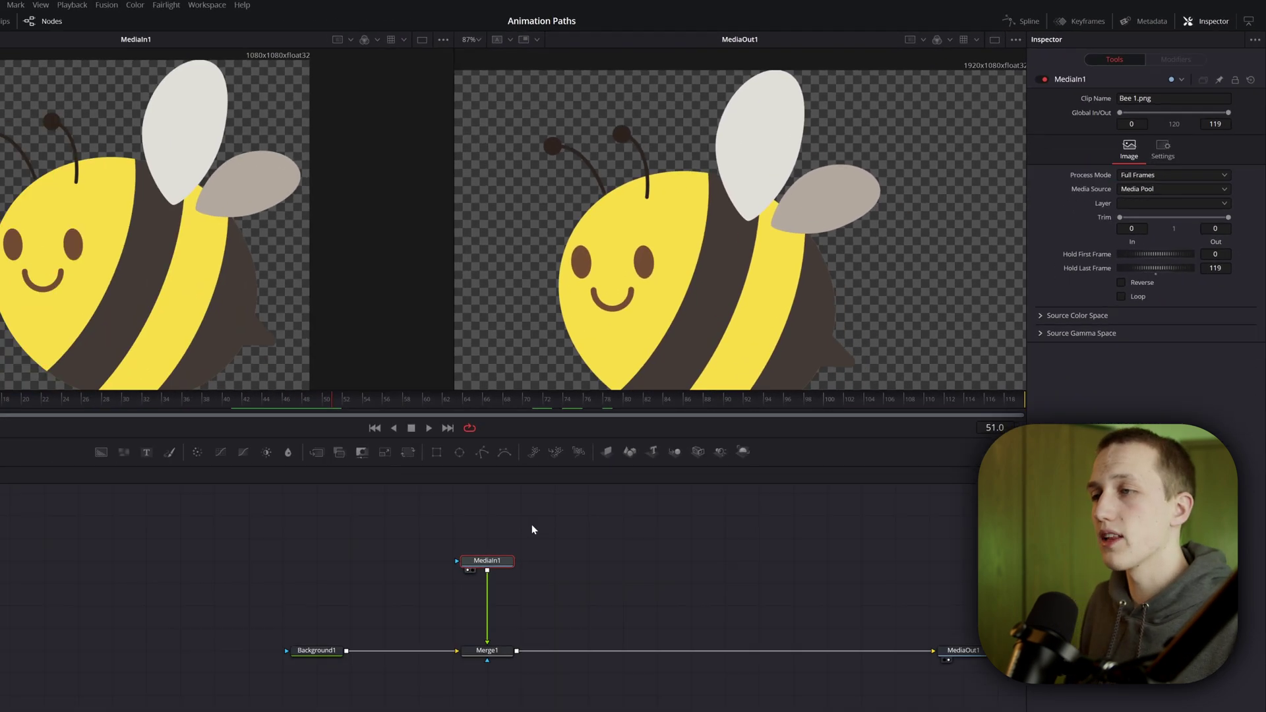
- Insert a Crop node after the bee image, view it in the left viewer, and tick Keep Centered
key("shift+space")
type("xf")
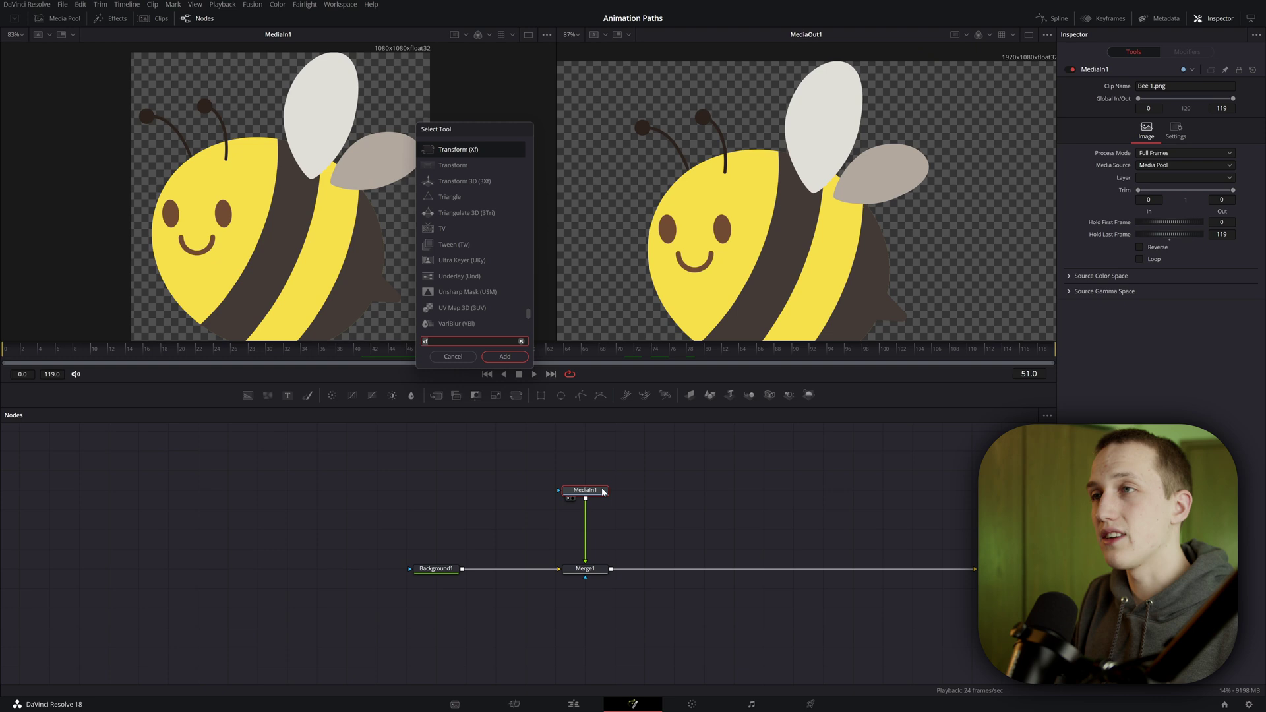
key("BackSpace")
key("BackSpace")
type("crop")
key("Return")
key("1")
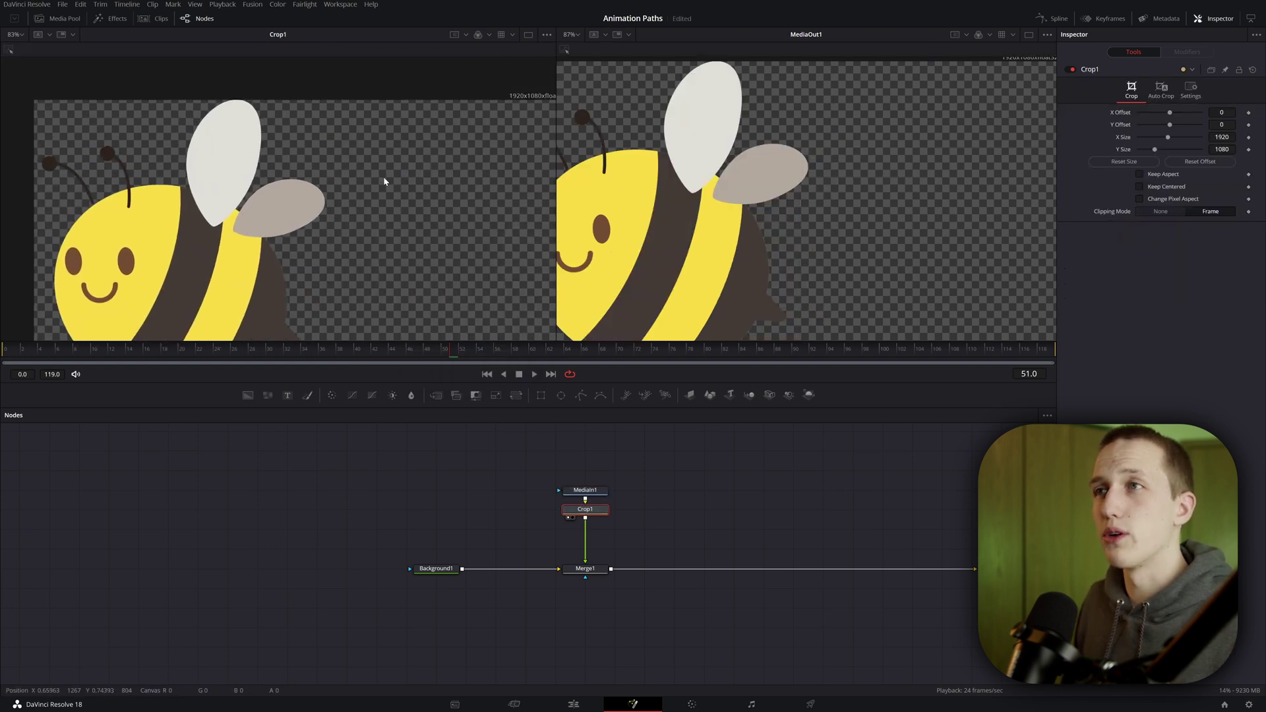
scroll(396, 174, "down", 4)
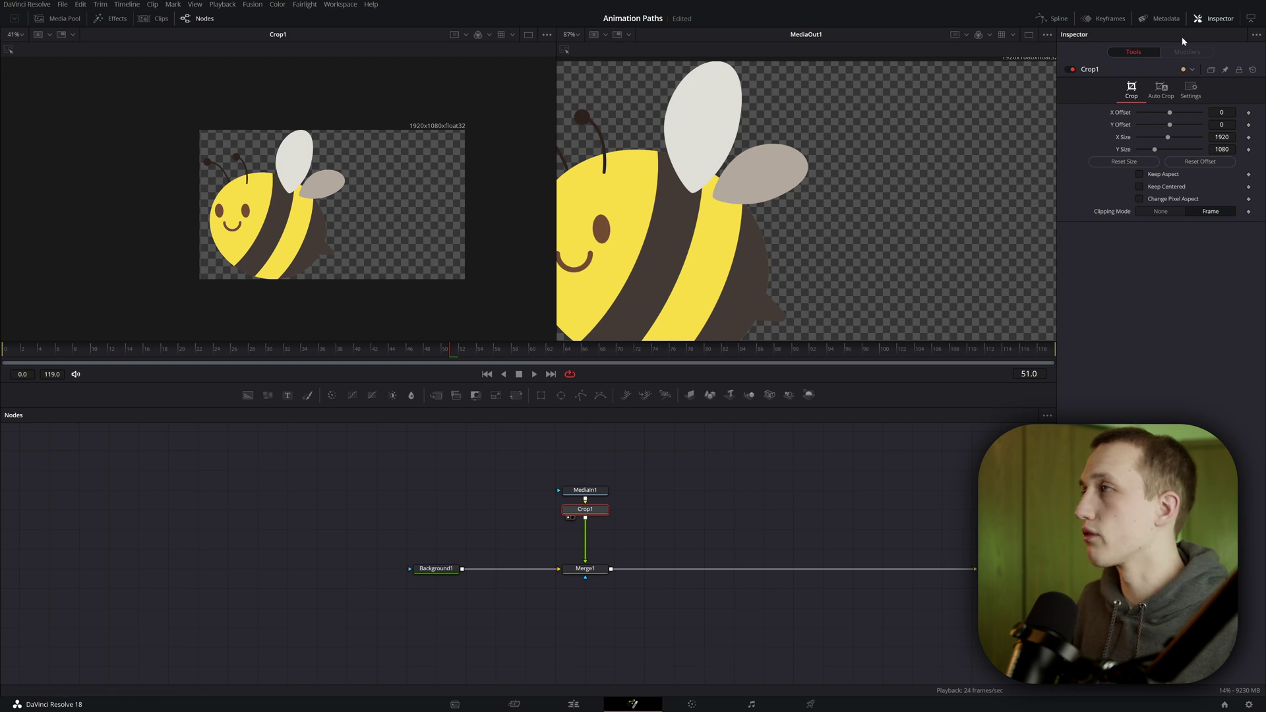
left_click(1182, 187)
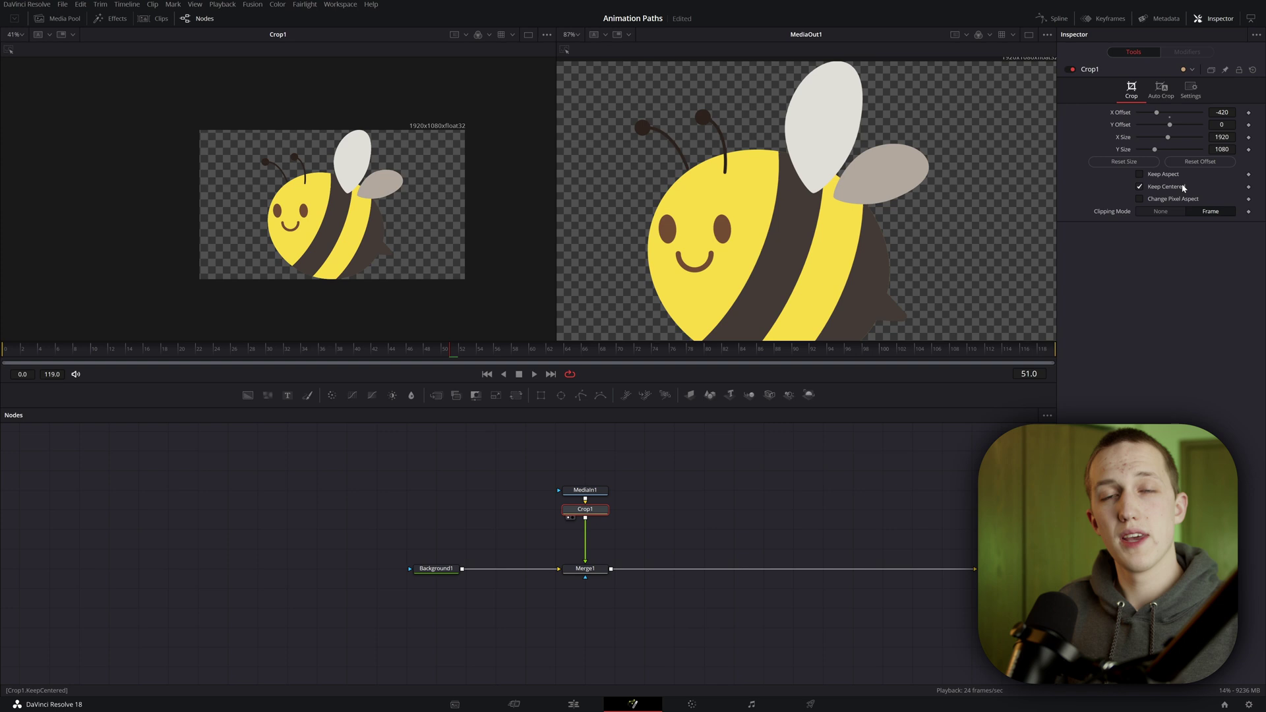
key("shift+space")
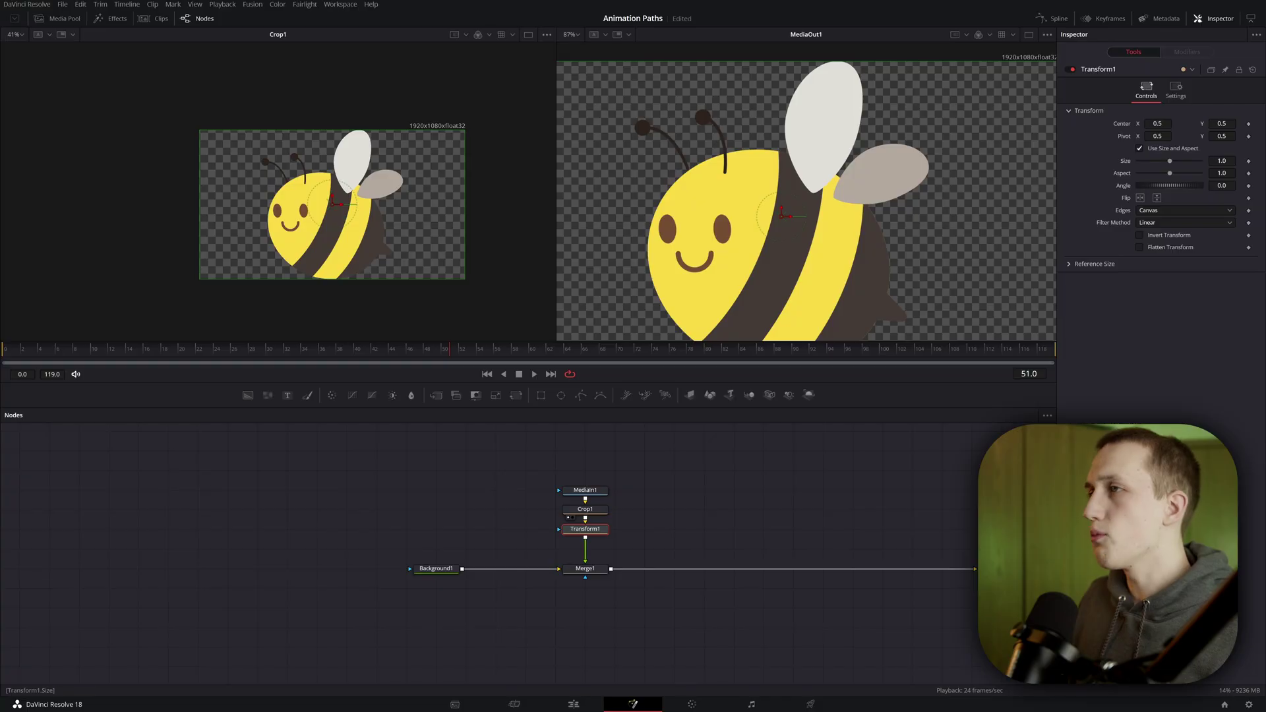
- Reduce Transform1's Size to about 0.12 to shrink the bee
left_click_drag(1181, 161, 1142, 161)
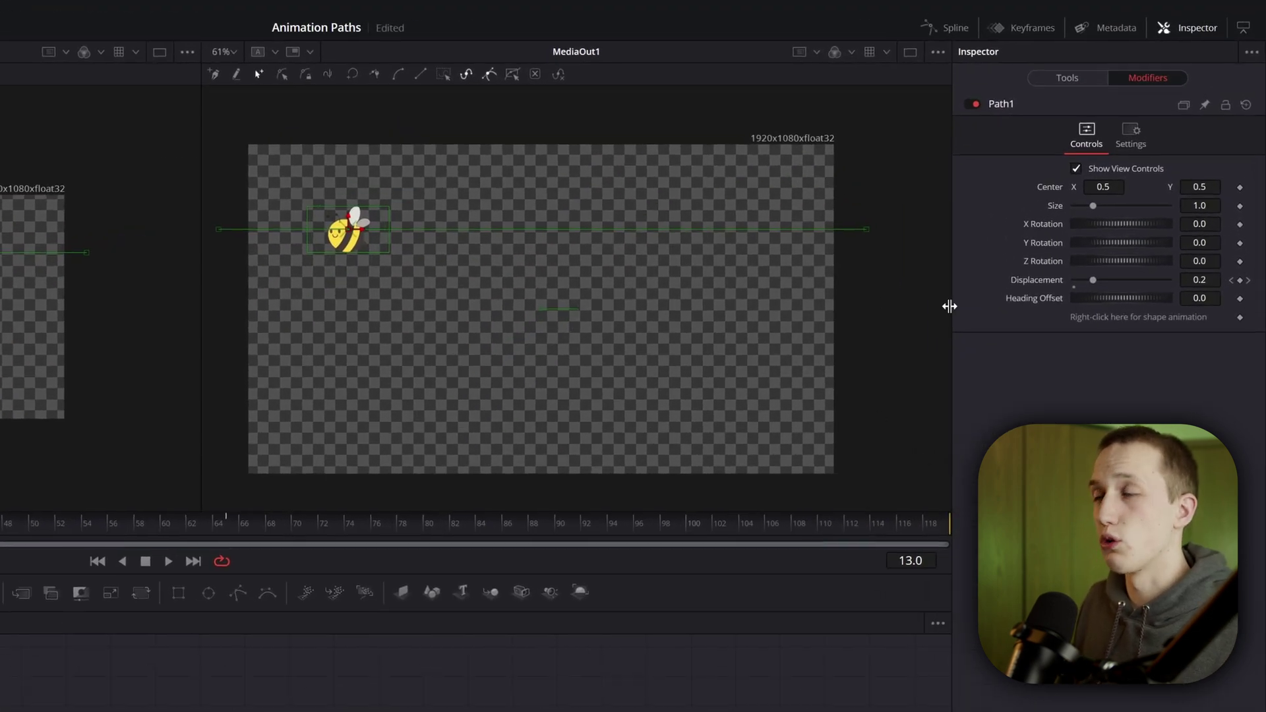
- Bend Path1 into a V, add a point, and move the bottom point right
left_click_drag(413, 232, 413, 369)
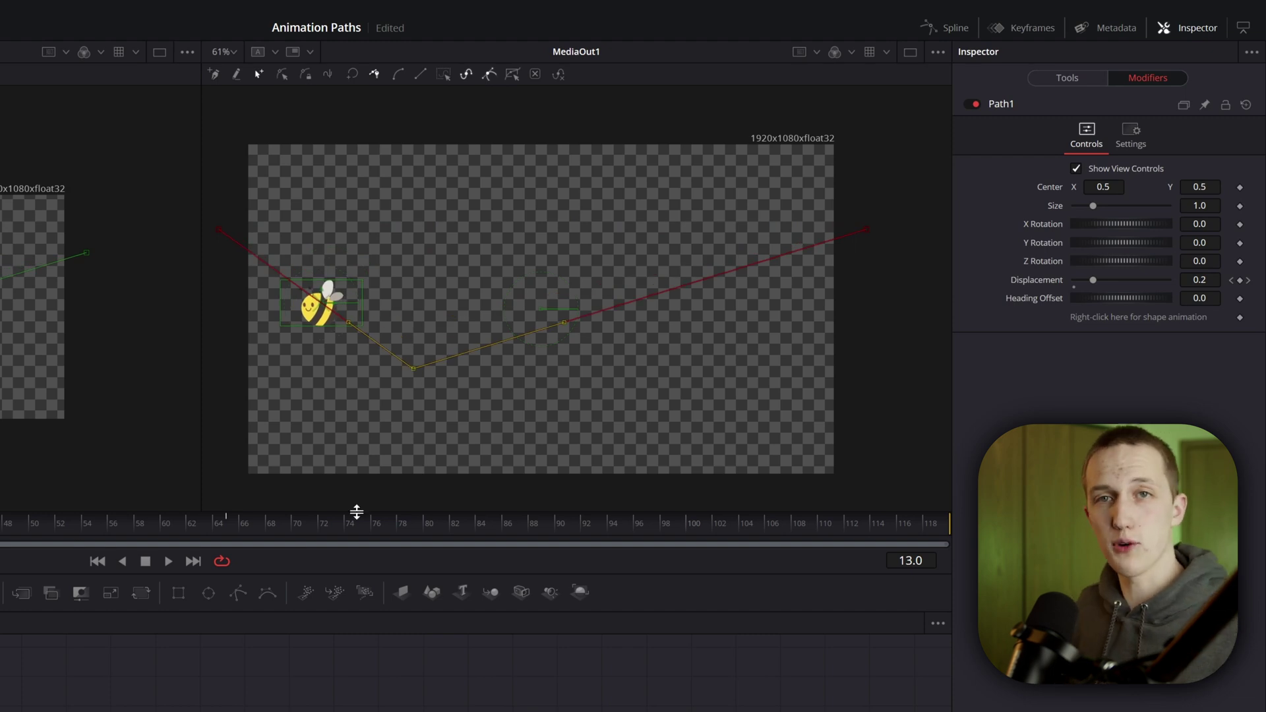
left_click_drag(619, 306, 533, 290)
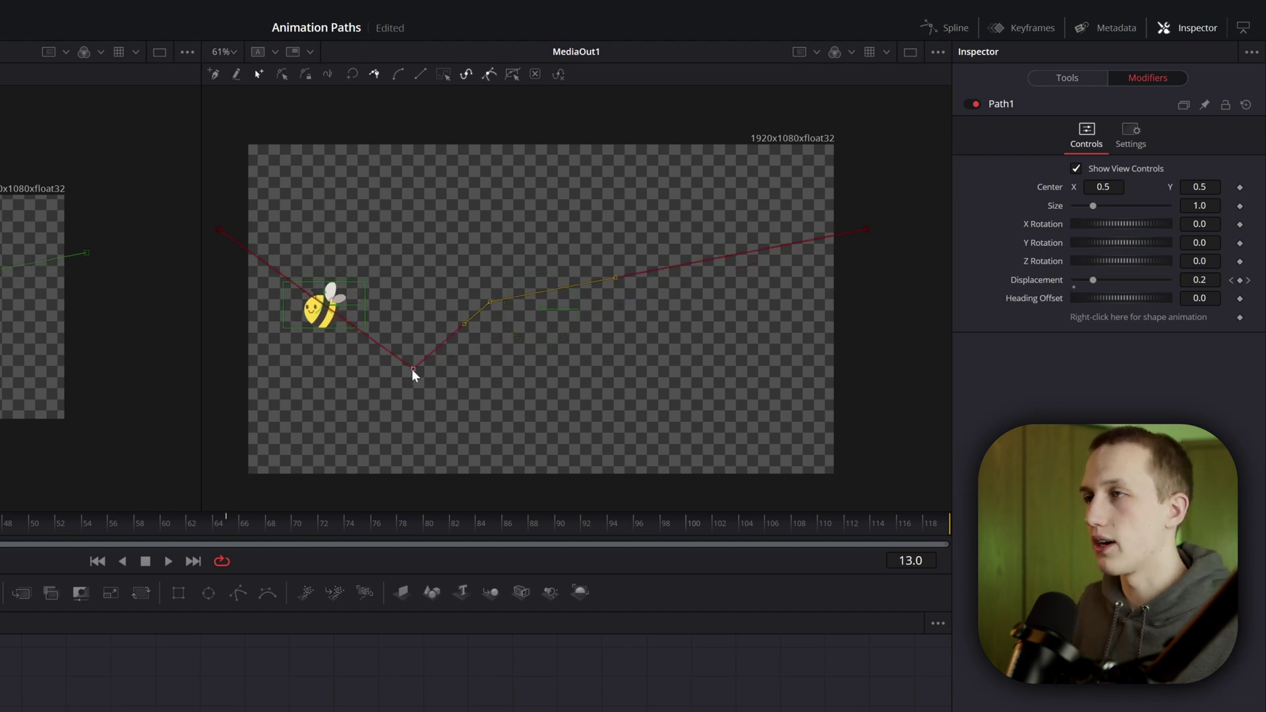
left_click_drag(411, 369, 679, 314)
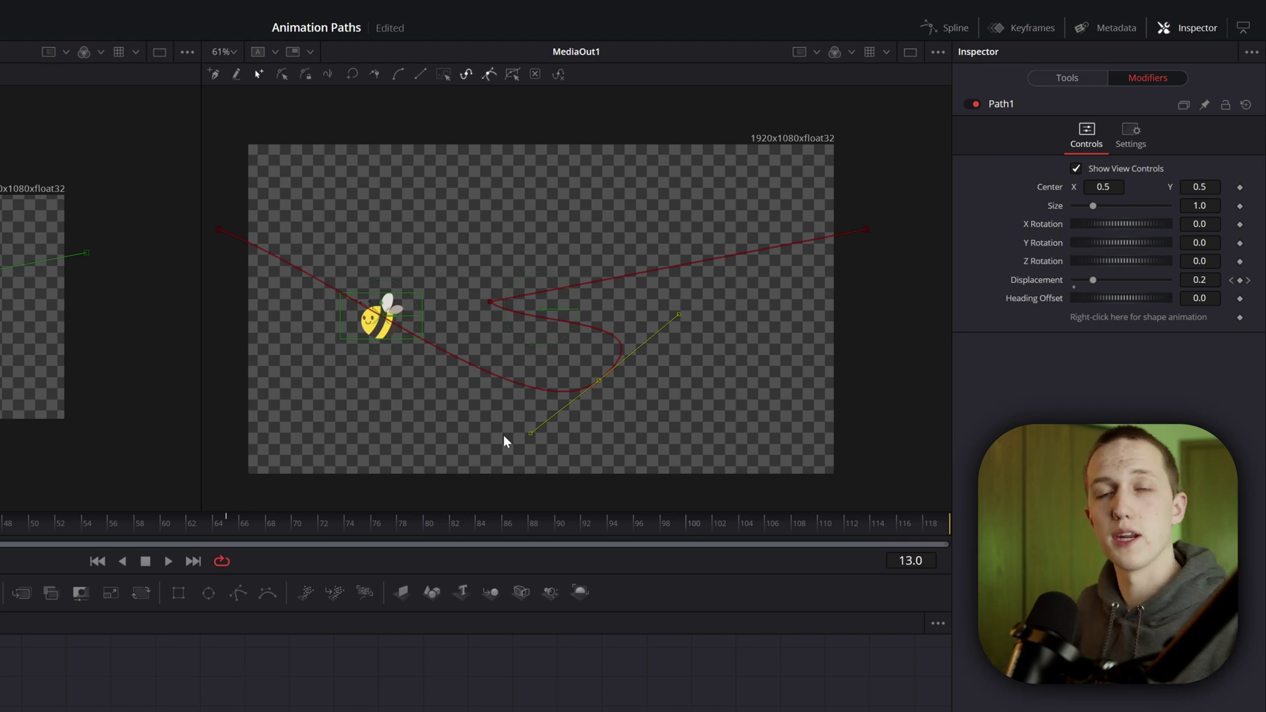
- Rotate the Bezier handles into a smooth central loop and play to watch the bee follow it
left_click_drag(531, 434, 559, 462)
left_click_drag(506, 266, 462, 201)
scroll(492, 215, "down", 2)
left_click_drag(489, 506, 543, 386)
key("space")
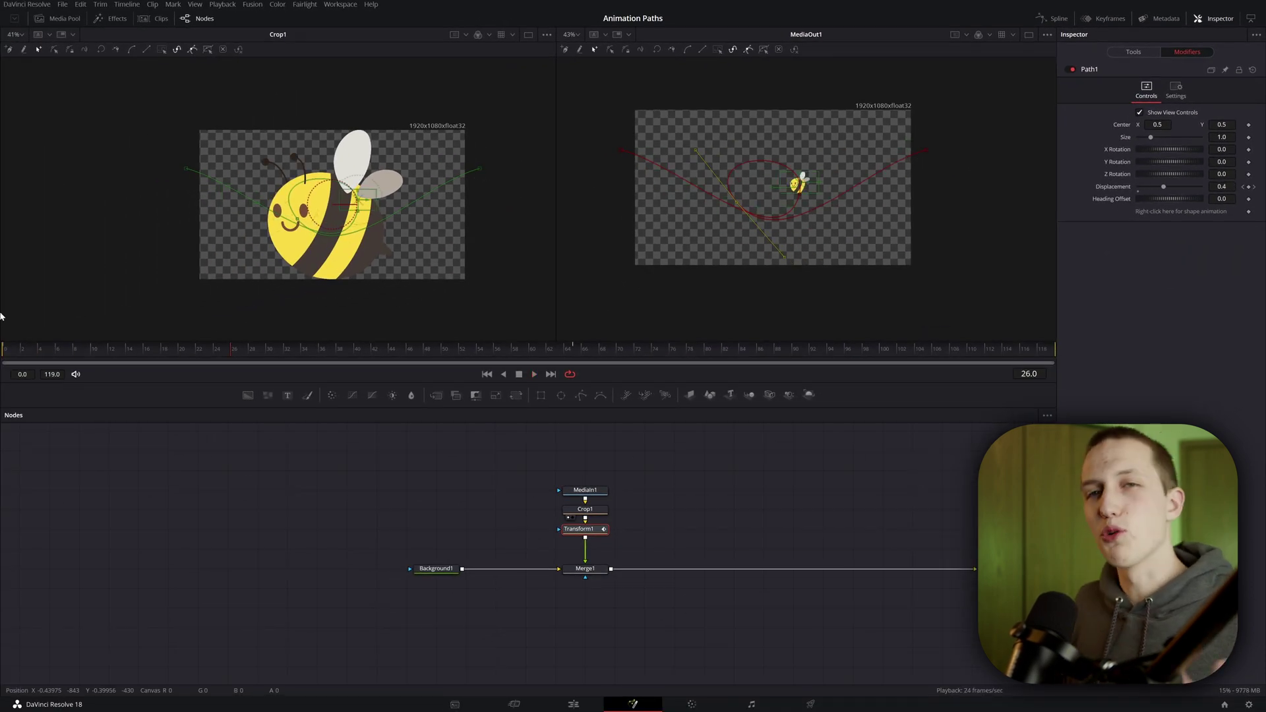
- Scrub the path to frame 69, where the bee leaves it, and bring up the Spline editor
left_click_drag(63, 344, 134, 362)
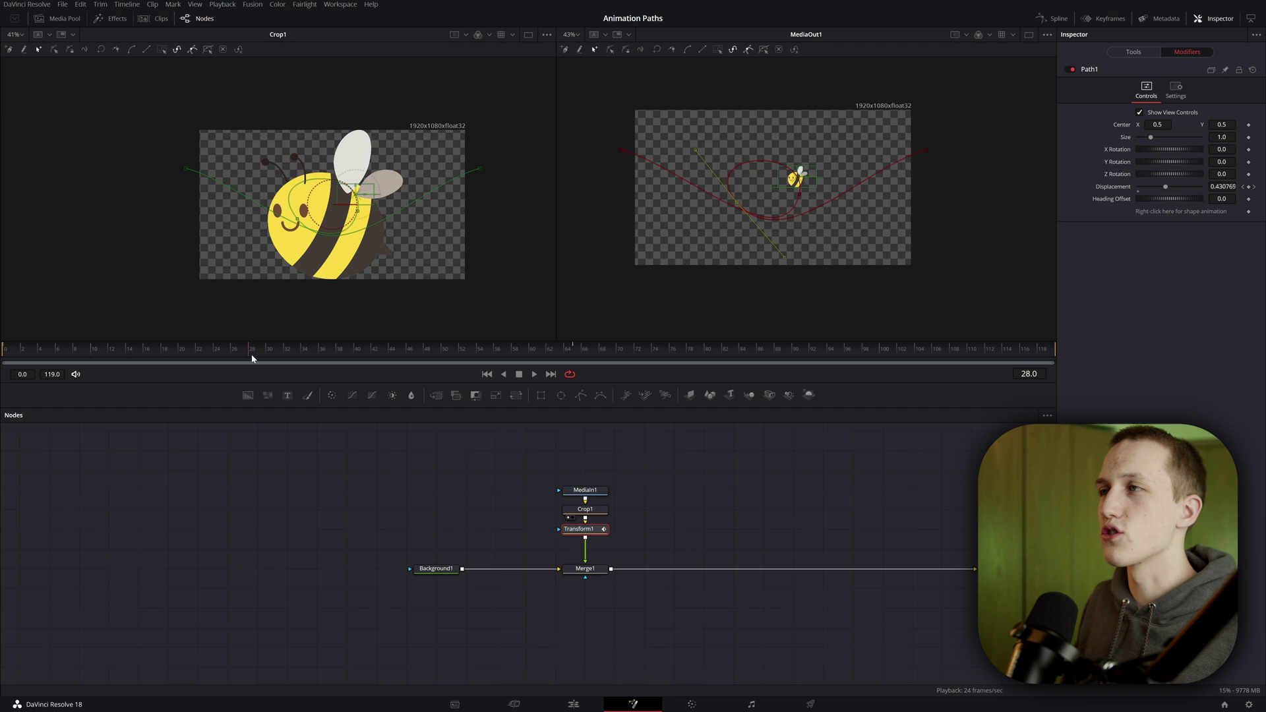
left_click_drag(376, 353, 607, 348)
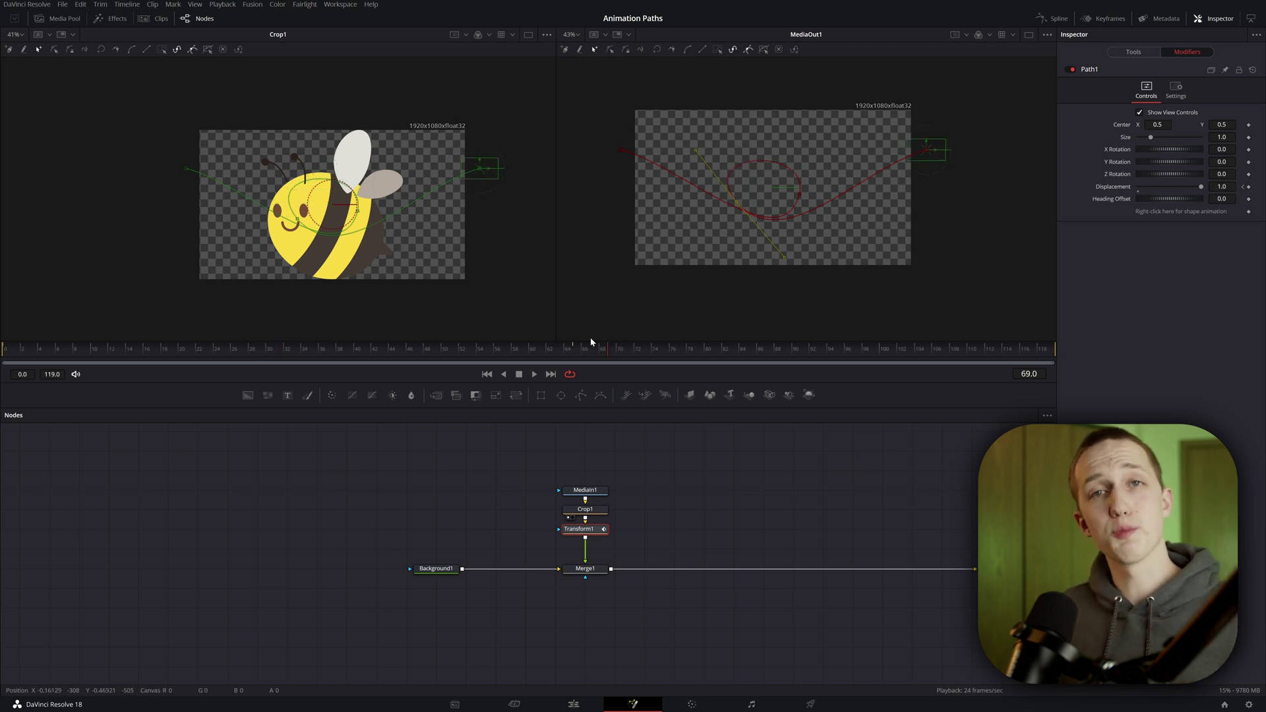
left_click(1053, 18)
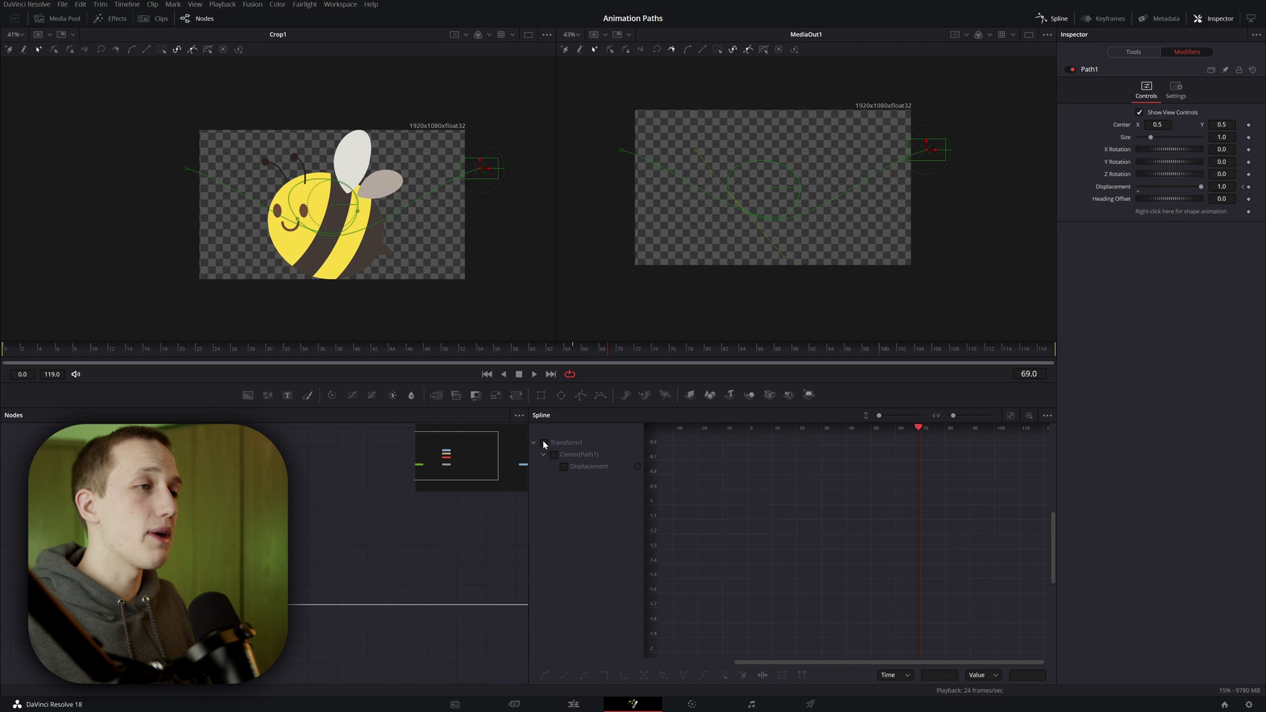
- Show Transform1's Center (Path1) Displacement curve fitted in the graph, then return to frame 0
left_click(544, 443)
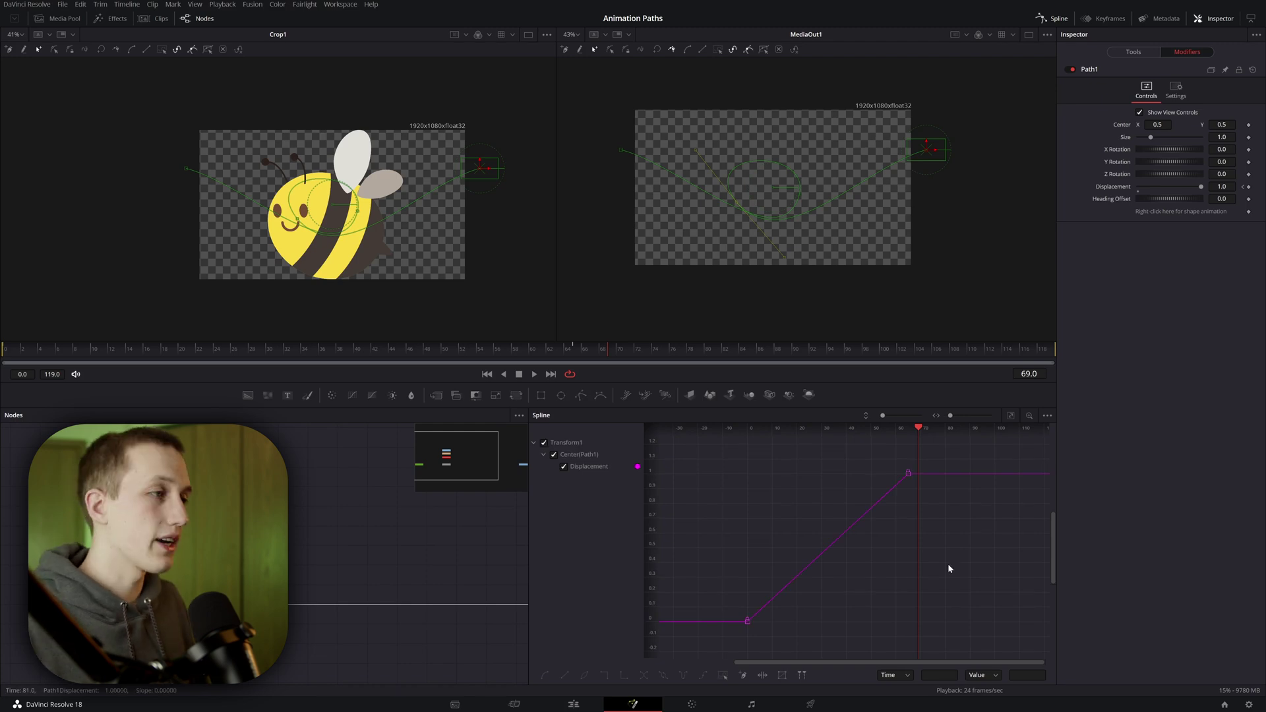
key("ctrl+f")
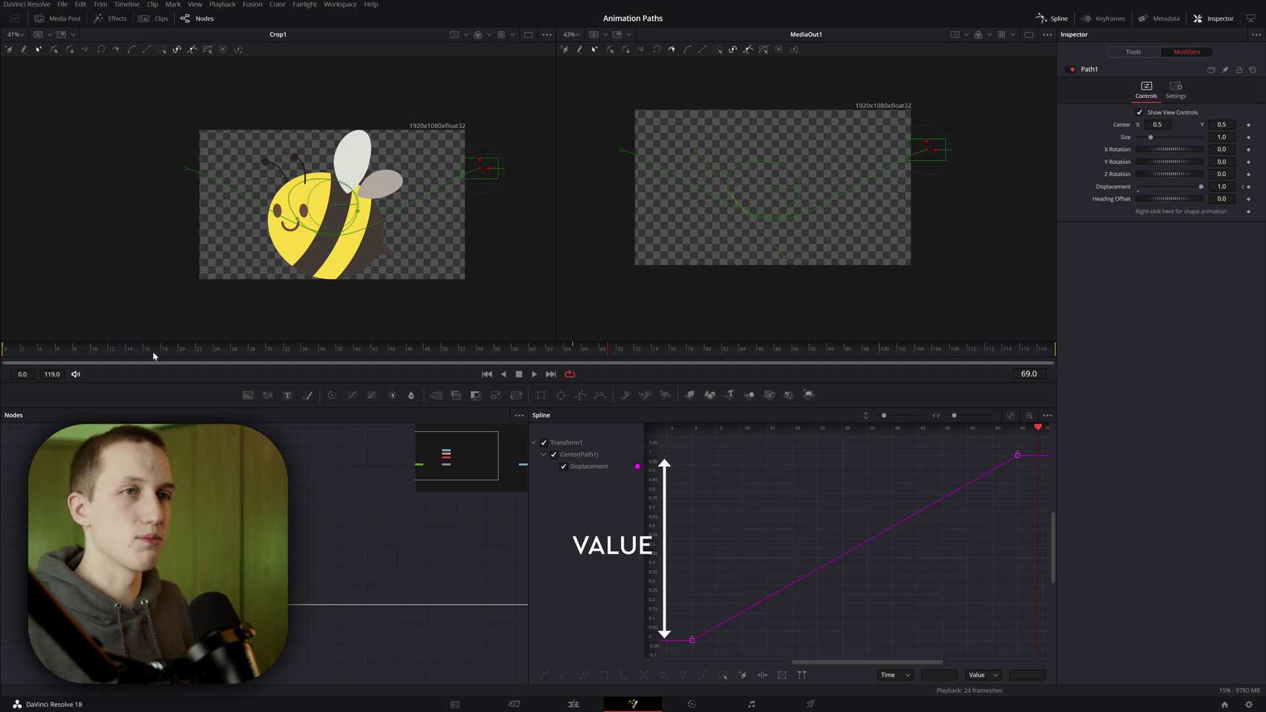
left_click_drag(156, 352, 2, 354)
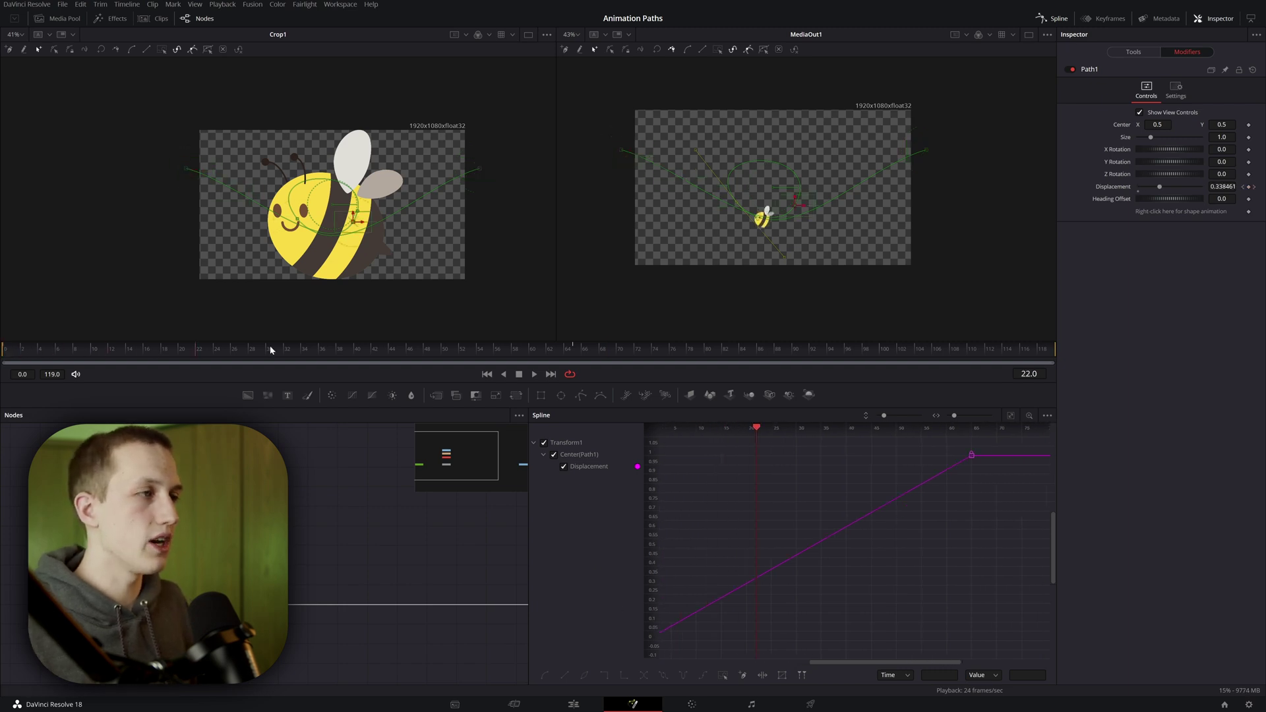
left_click_drag(270, 349, 3, 352)
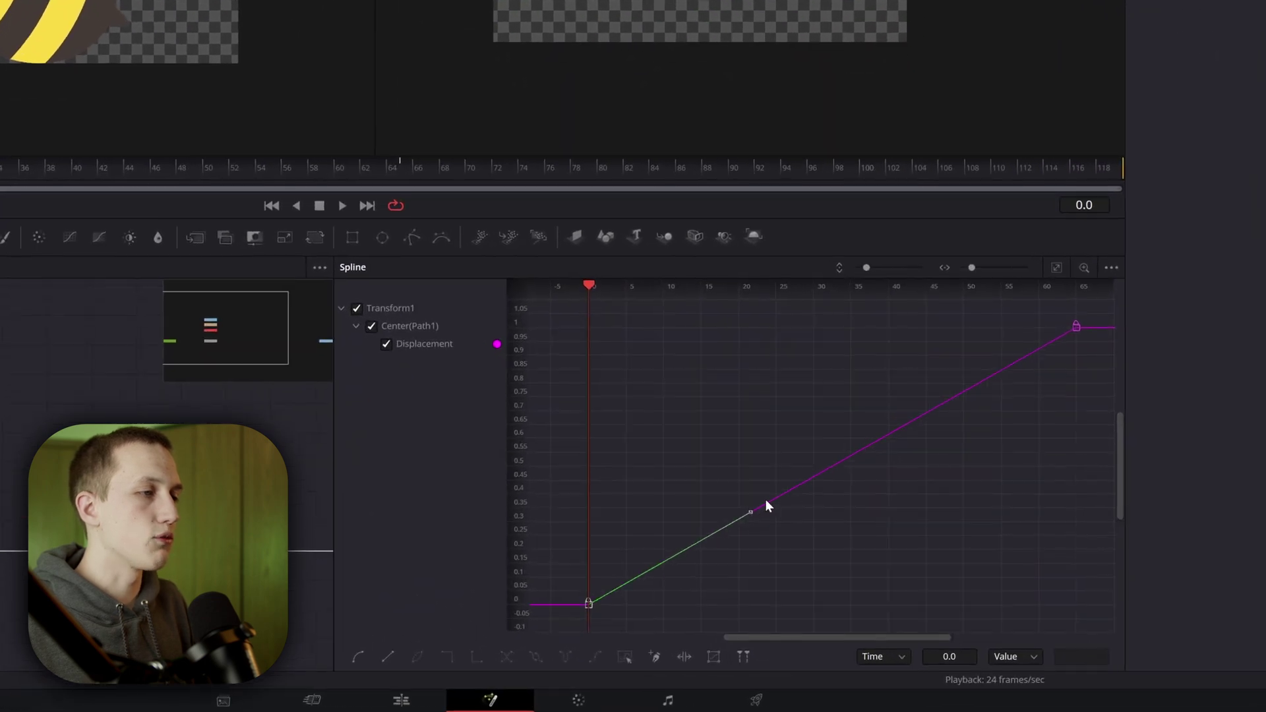
- Pull the first and last Displacement keyframe handles into an eased S curve
left_click_drag(746, 517, 683, 434)
left_click(1076, 326)
left_click_drag(896, 429, 979, 513)
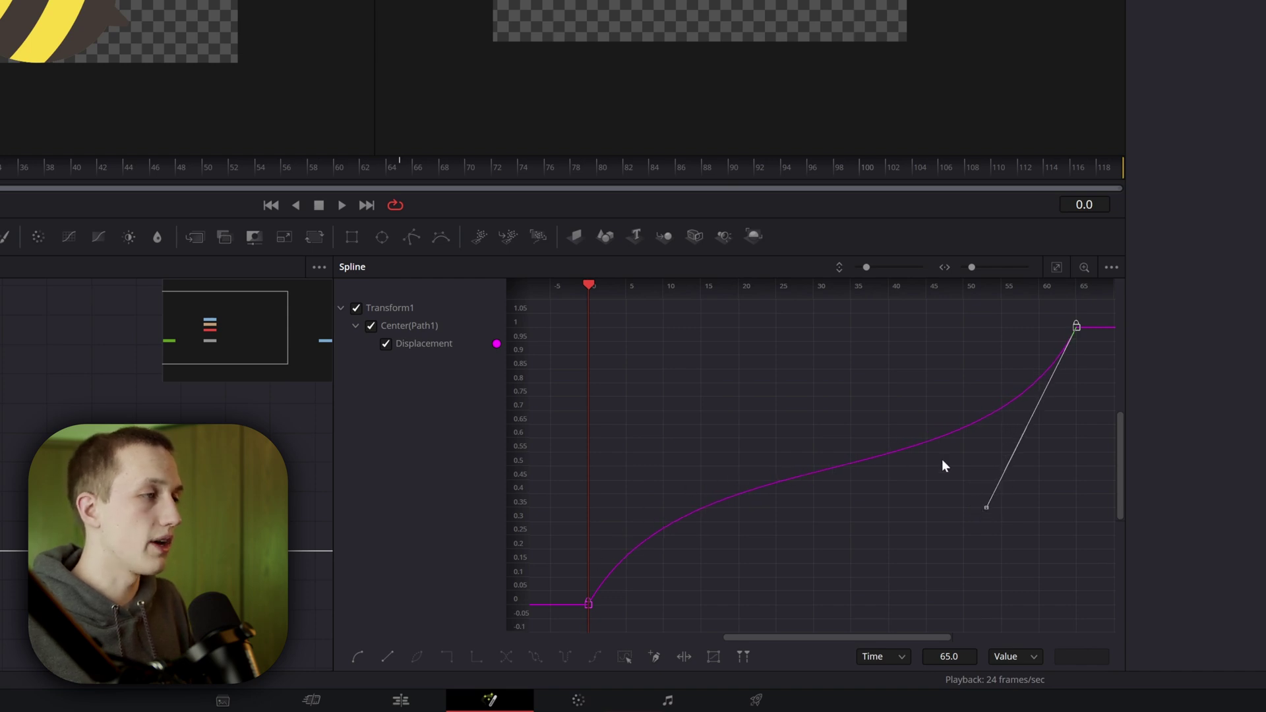
- Play the bee's flight from the first frame to review the easing
key("space")
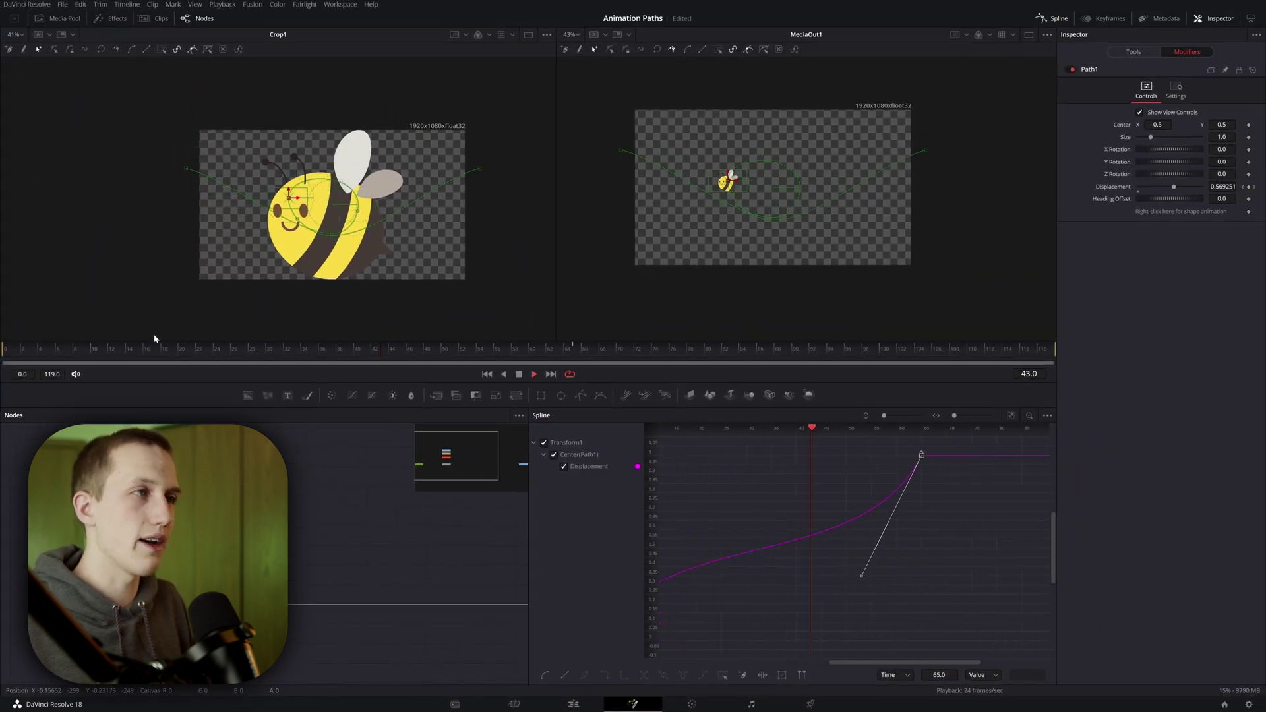
key("space")
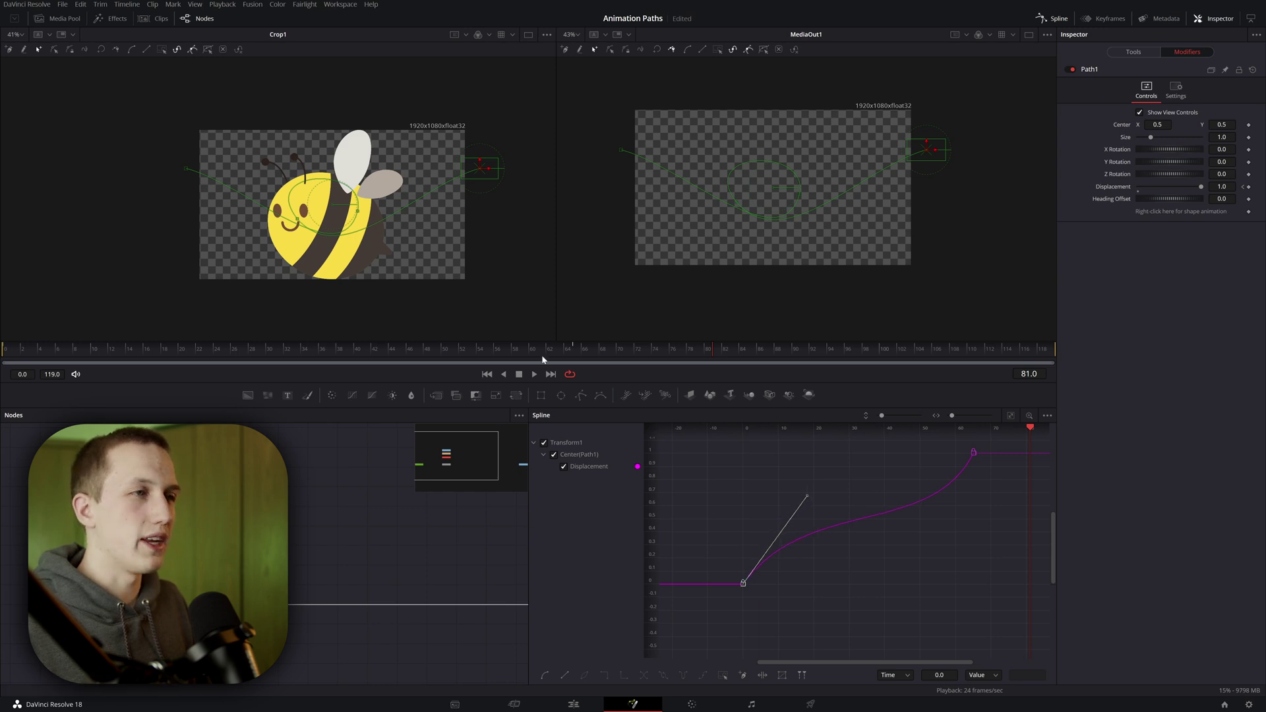
key("Home")
key("space")
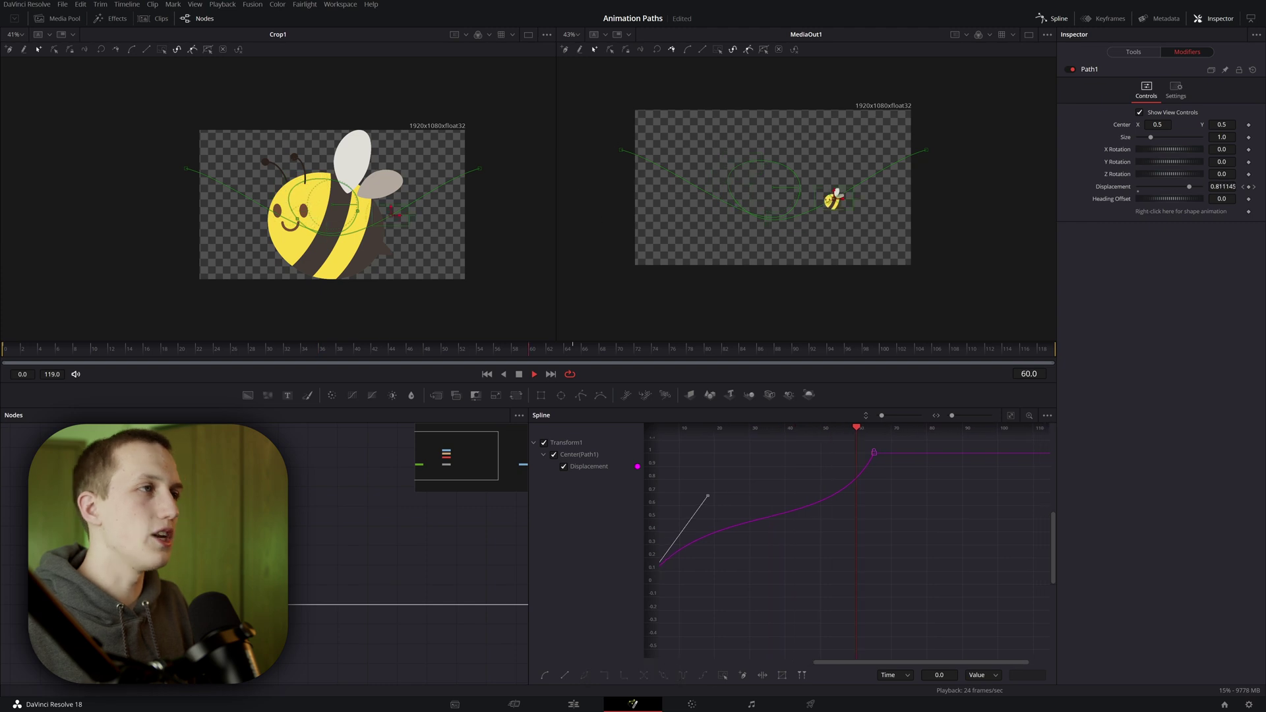
key("Home")
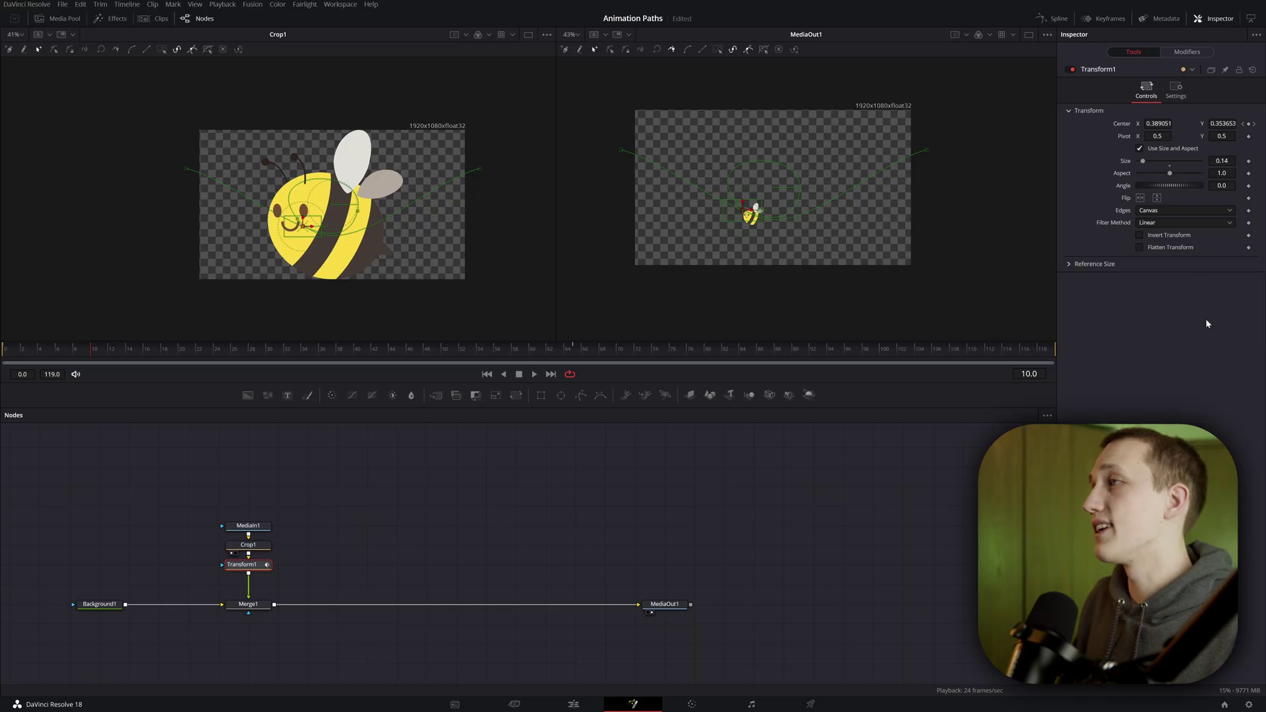
- Connect Transform1's Angle to Path1's Heading and check the bee's orientation at frame 35
right_click(1125, 191)
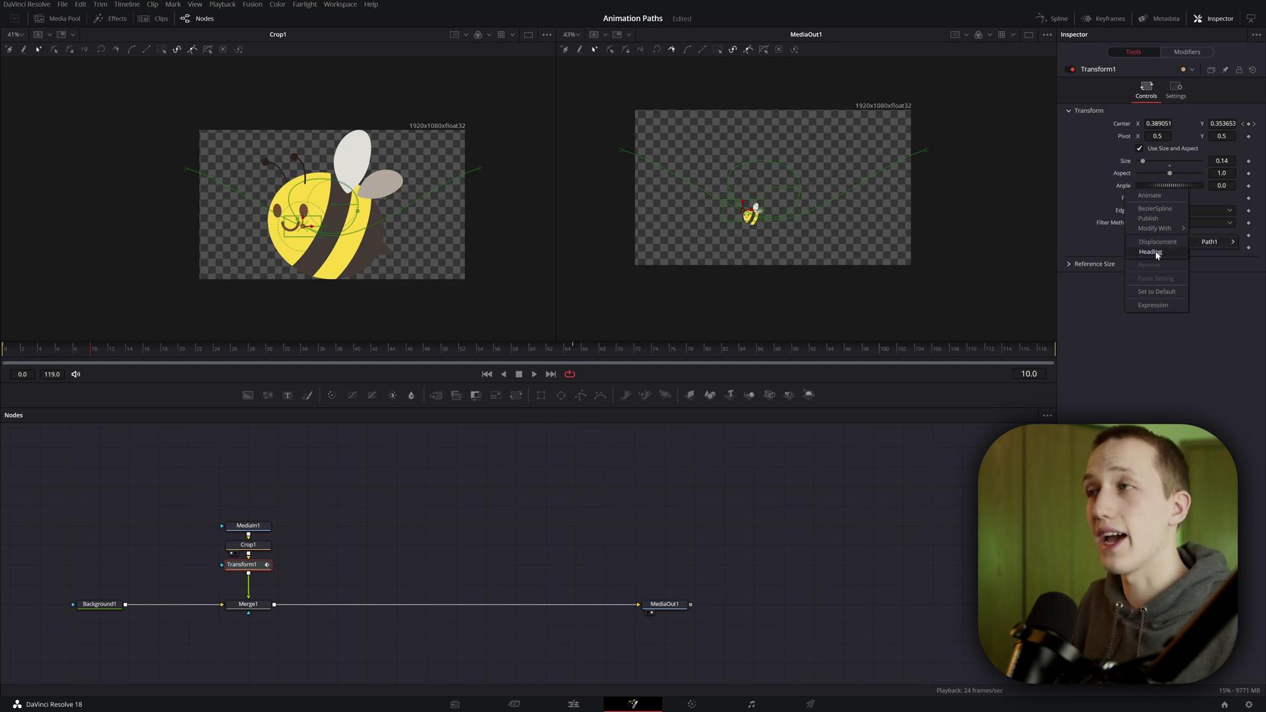
left_click(1210, 241)
left_click(2, 349)
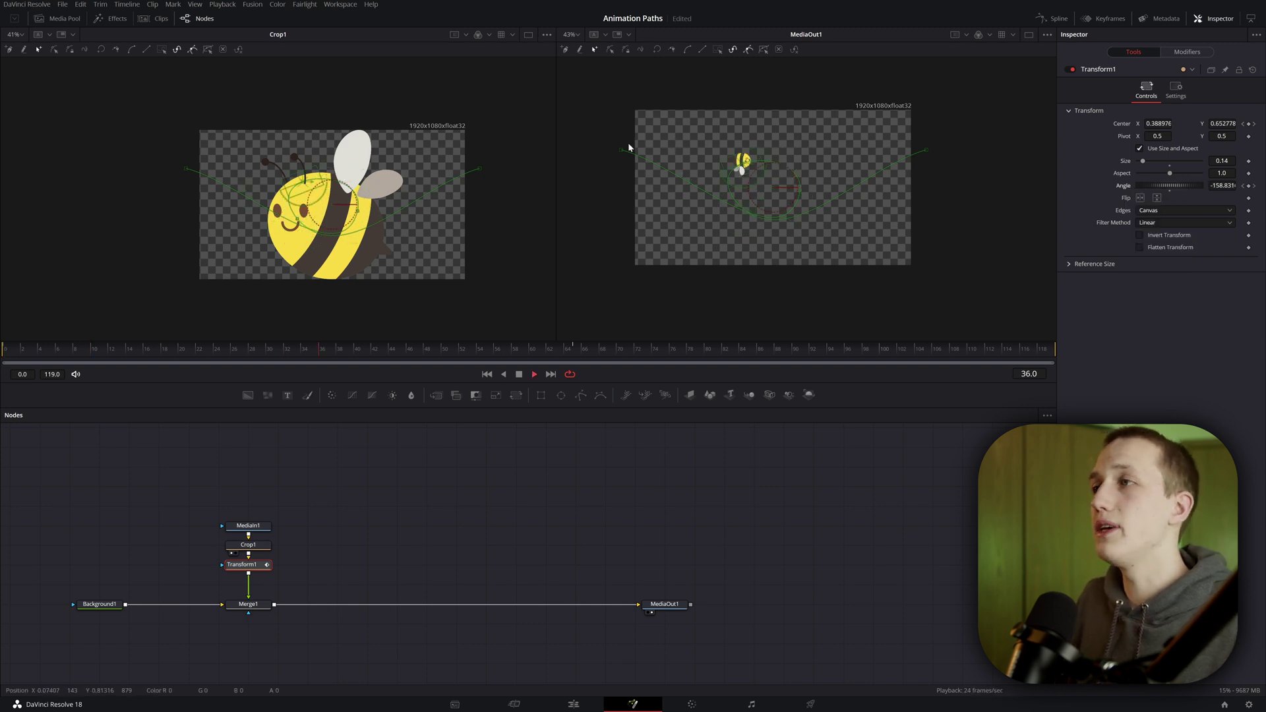
key("space")
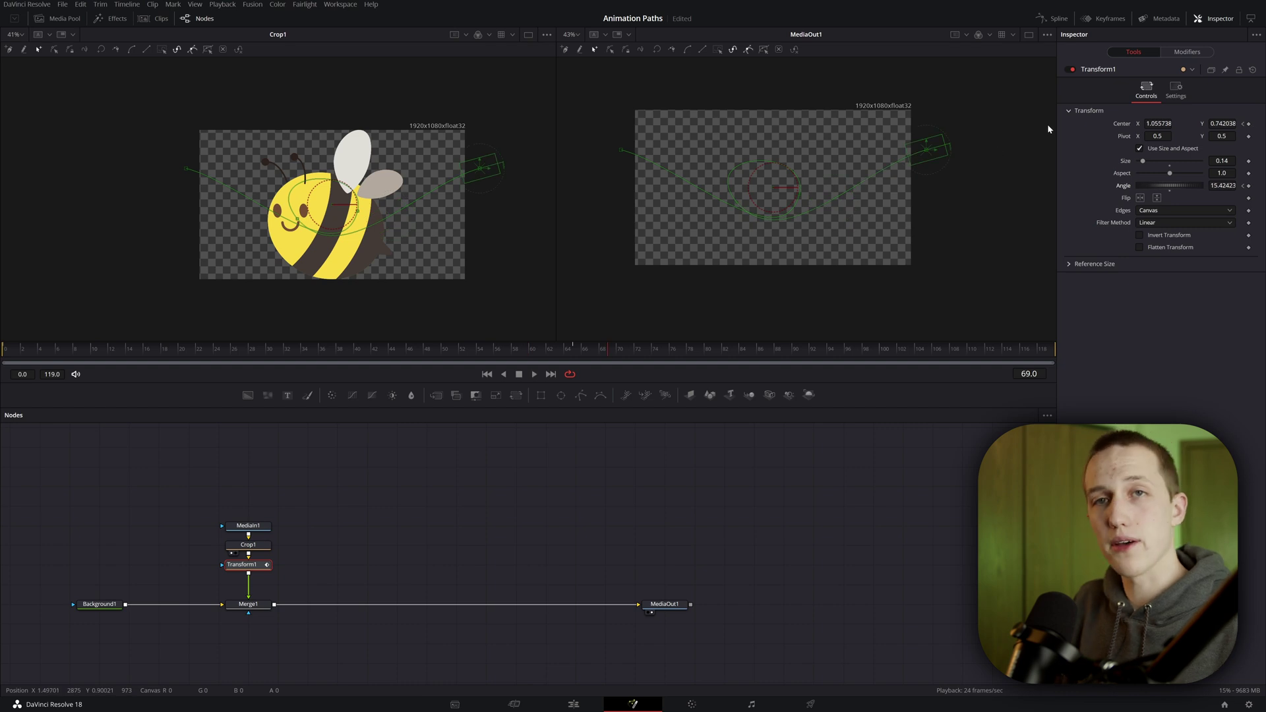
left_click_drag(235, 349, 312, 348)
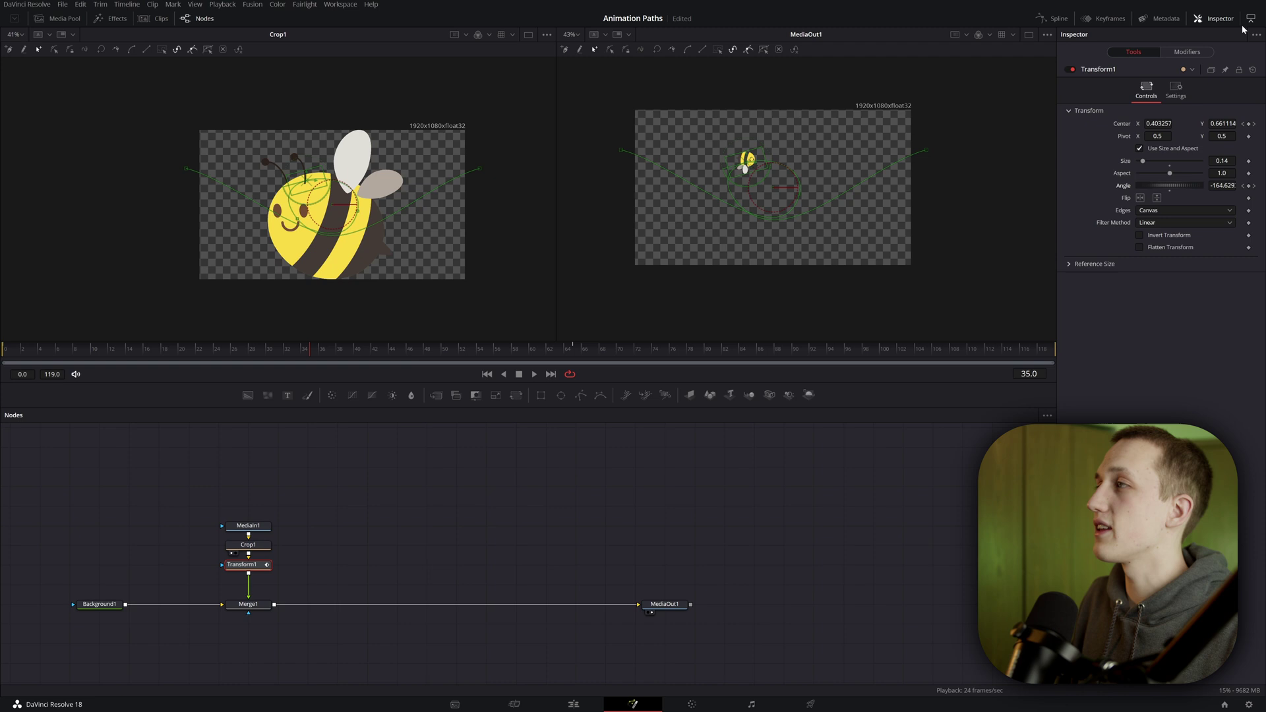
- Set Path1's Heading Offset to 180 and play back the flight
left_click(1188, 52)
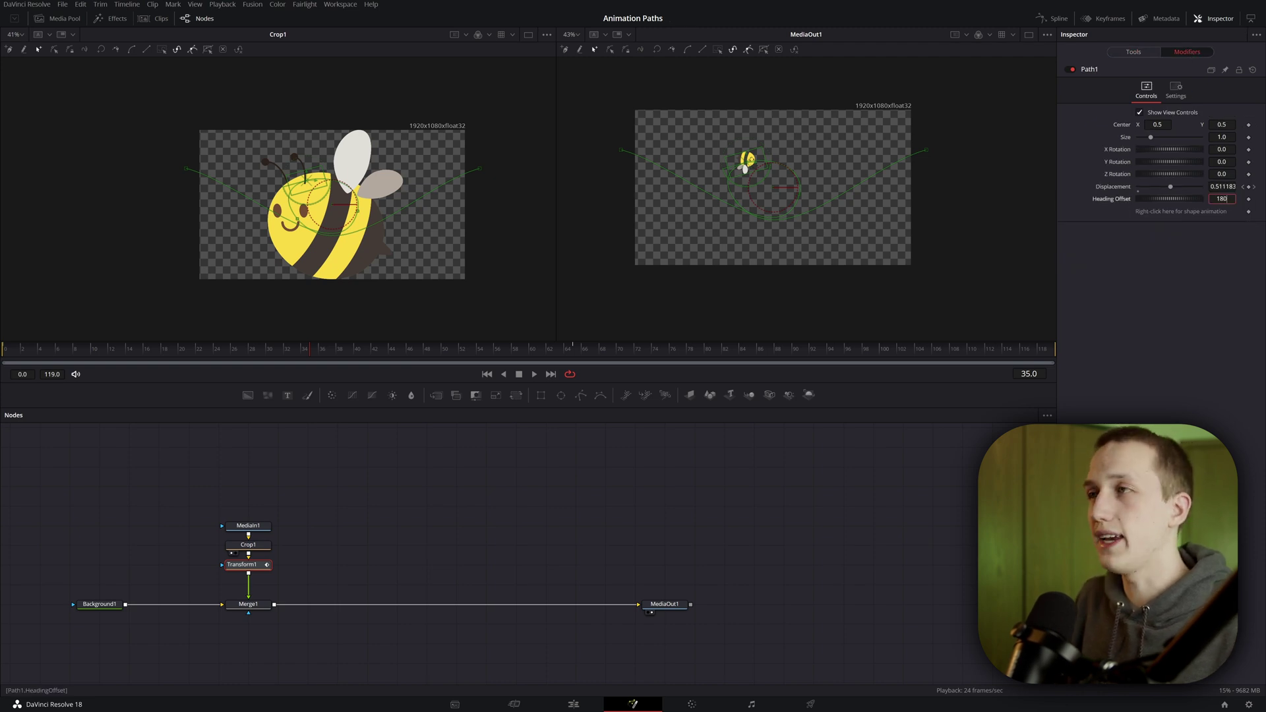
key("Return")
key("space")
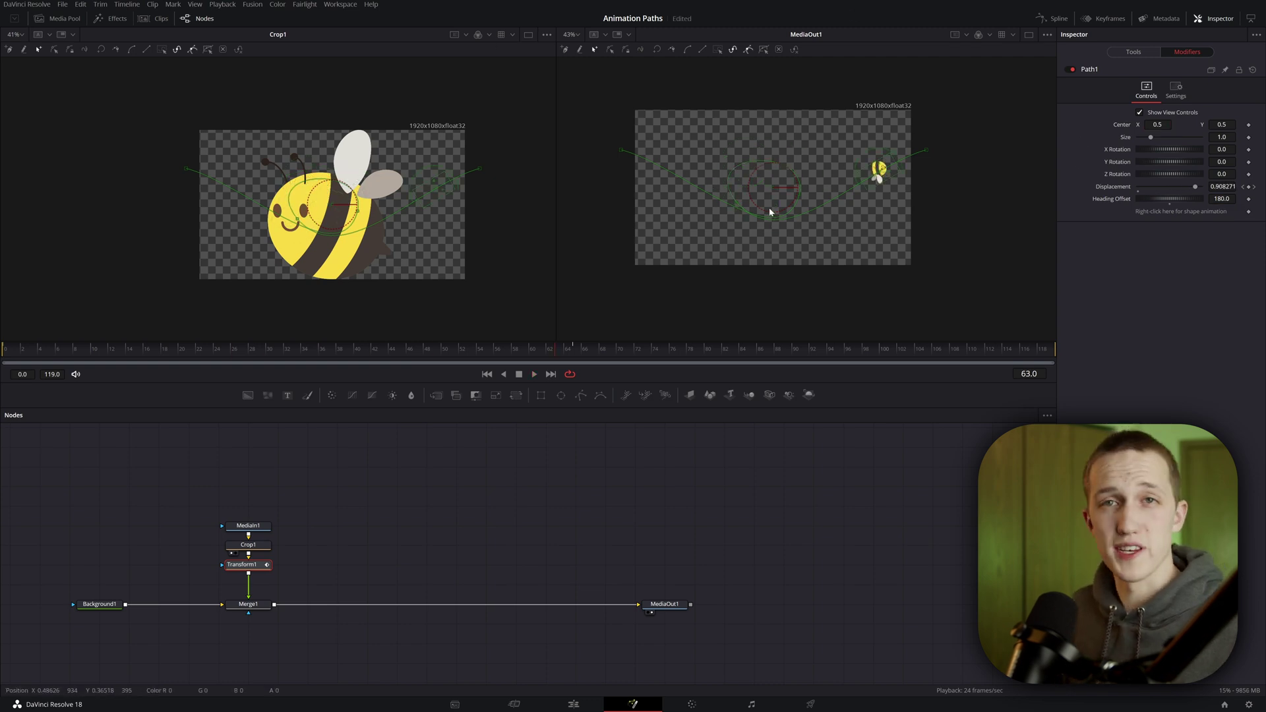
- Enable Transform1's vertical Flip so the bee stays upright
left_click(1125, 54)
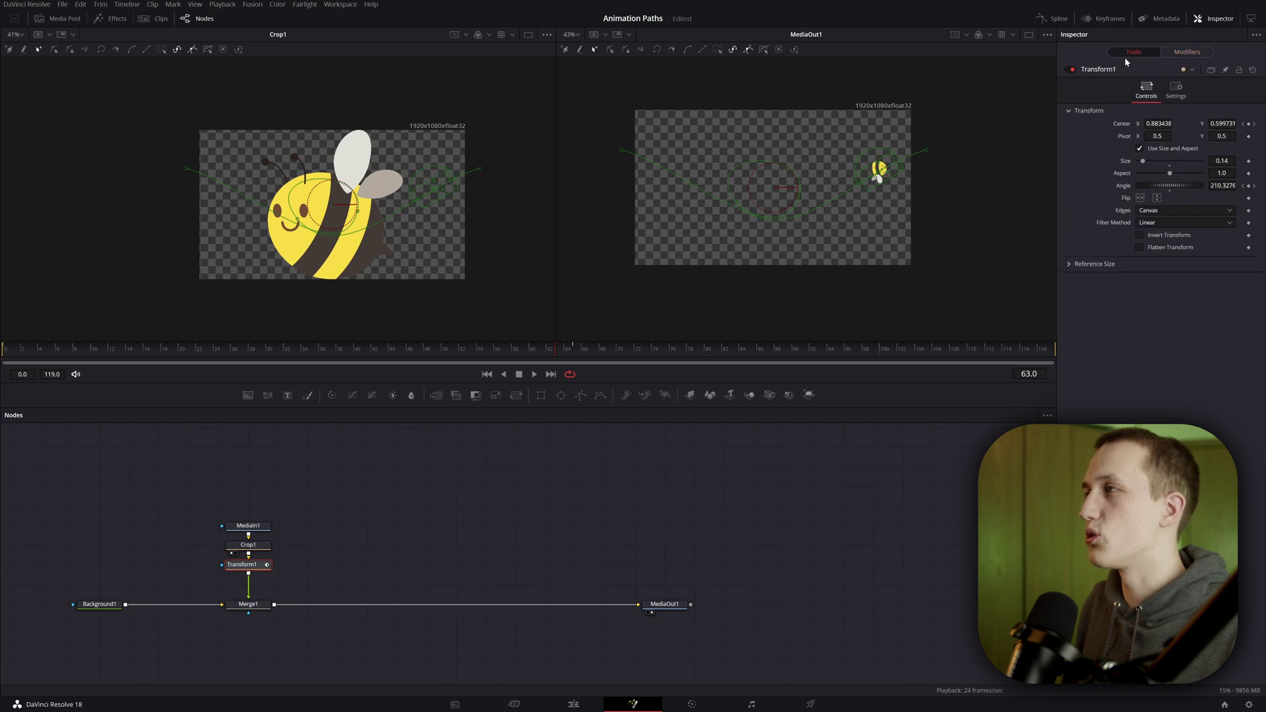
left_click(1157, 198)
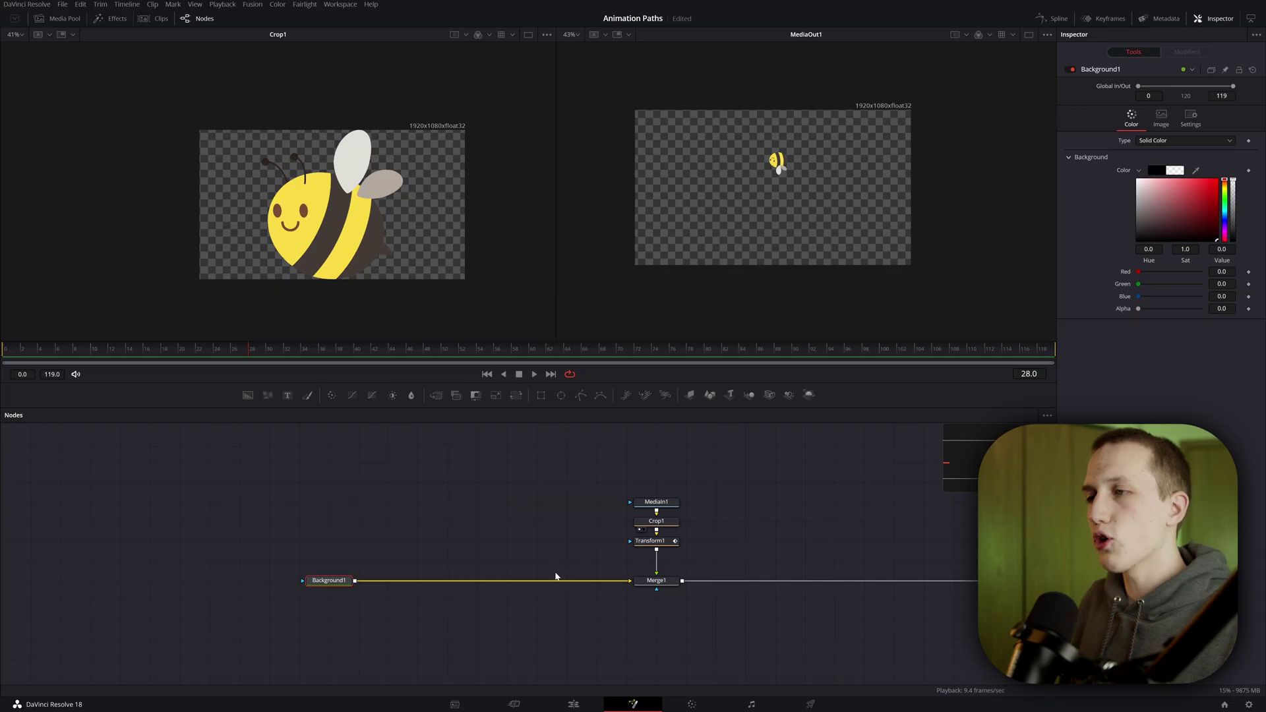
- Add a white Background2 masked by Rectangle1 and view it in the left viewer
left_click(540, 394)
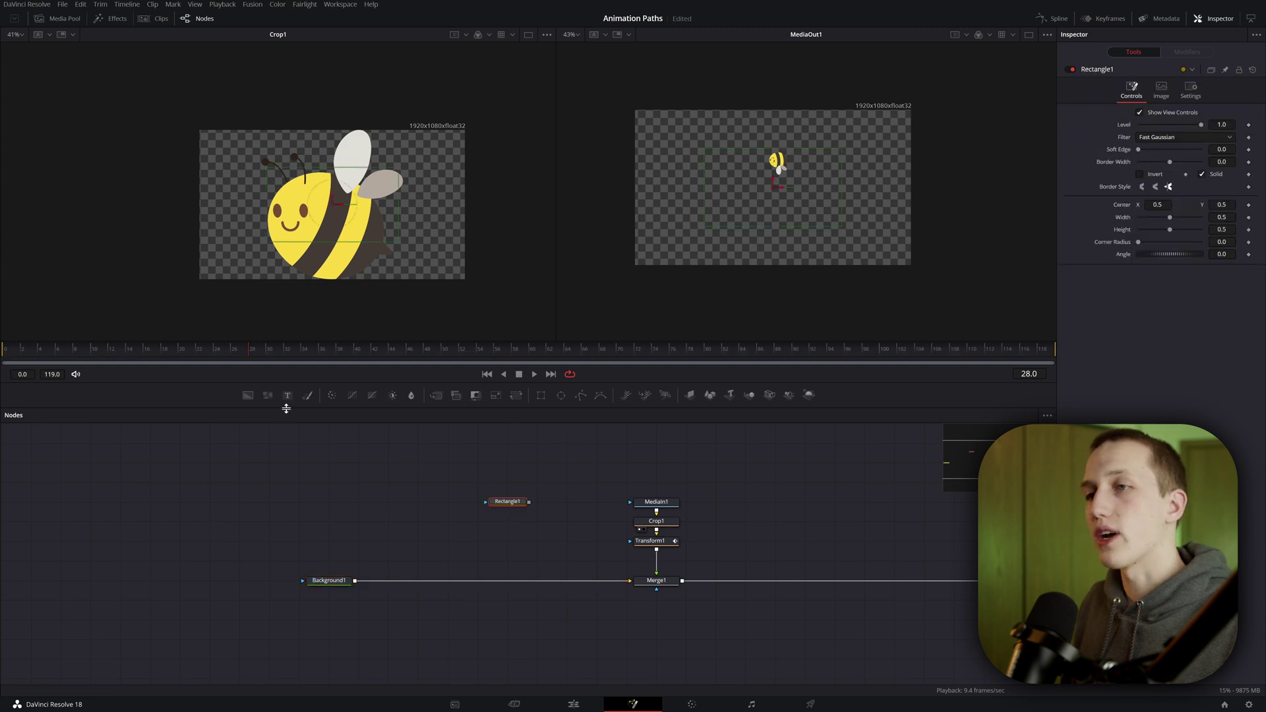
left_click_drag(517, 511, 517, 524)
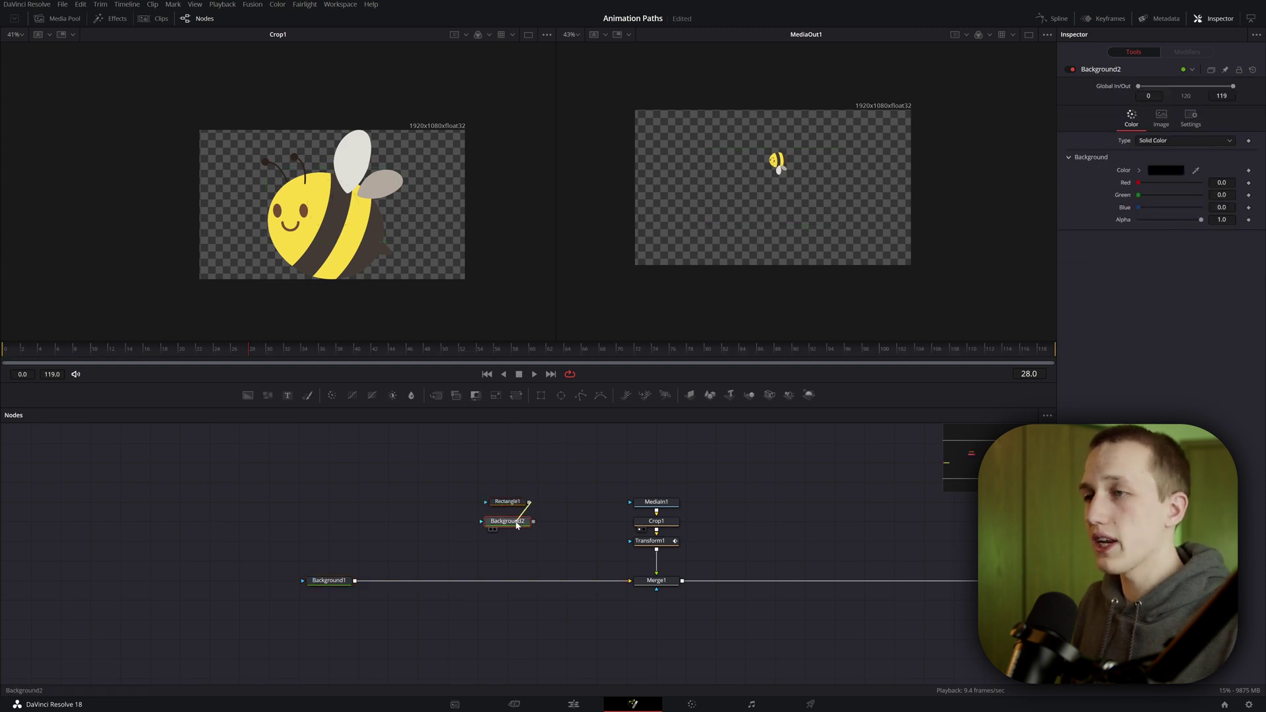
key("1")
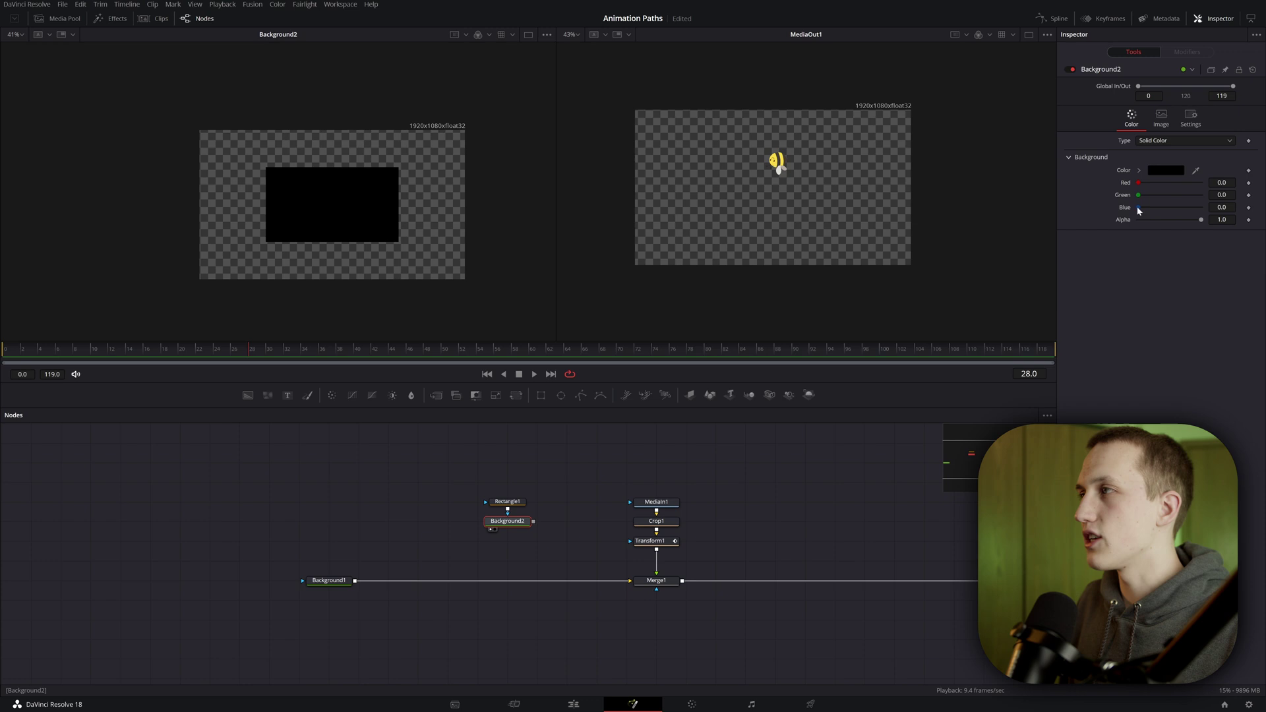
left_click(1142, 172)
left_click(1135, 177)
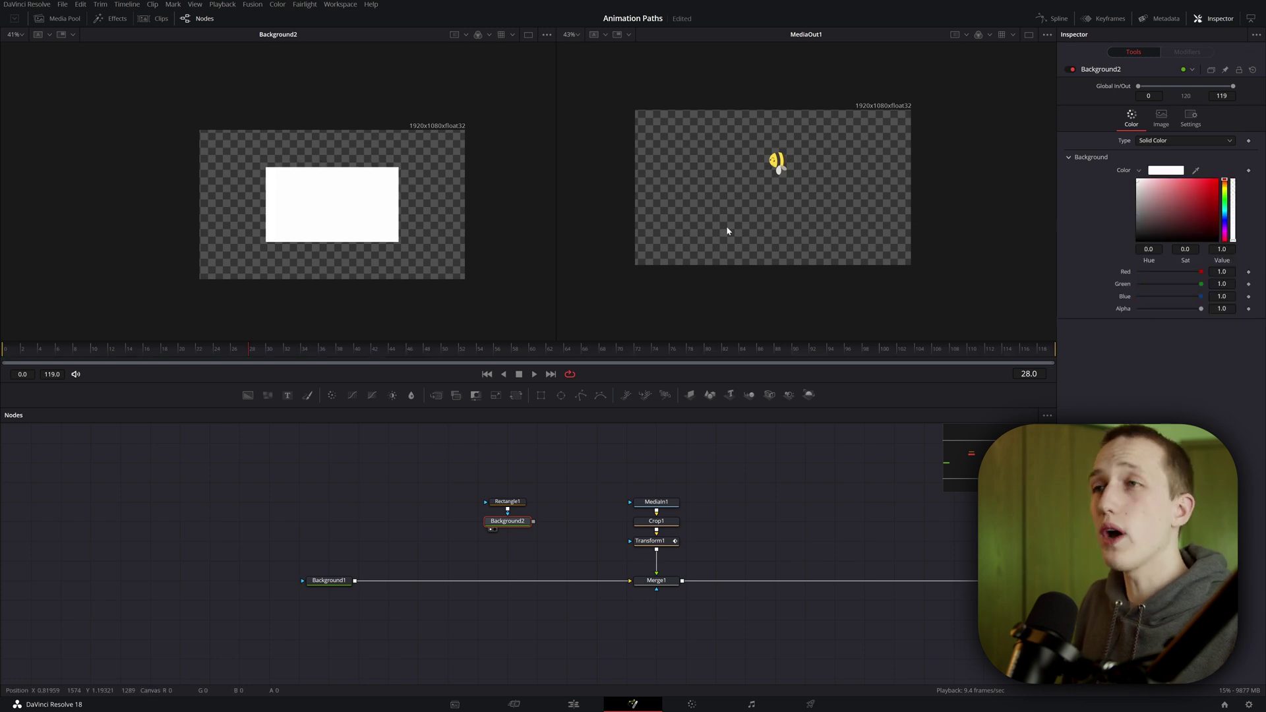
- Size Rectangle1 to height 0.008 and width 0.027 to form a small dash
left_click(507, 501)
scroll(357, 166, "up", 2)
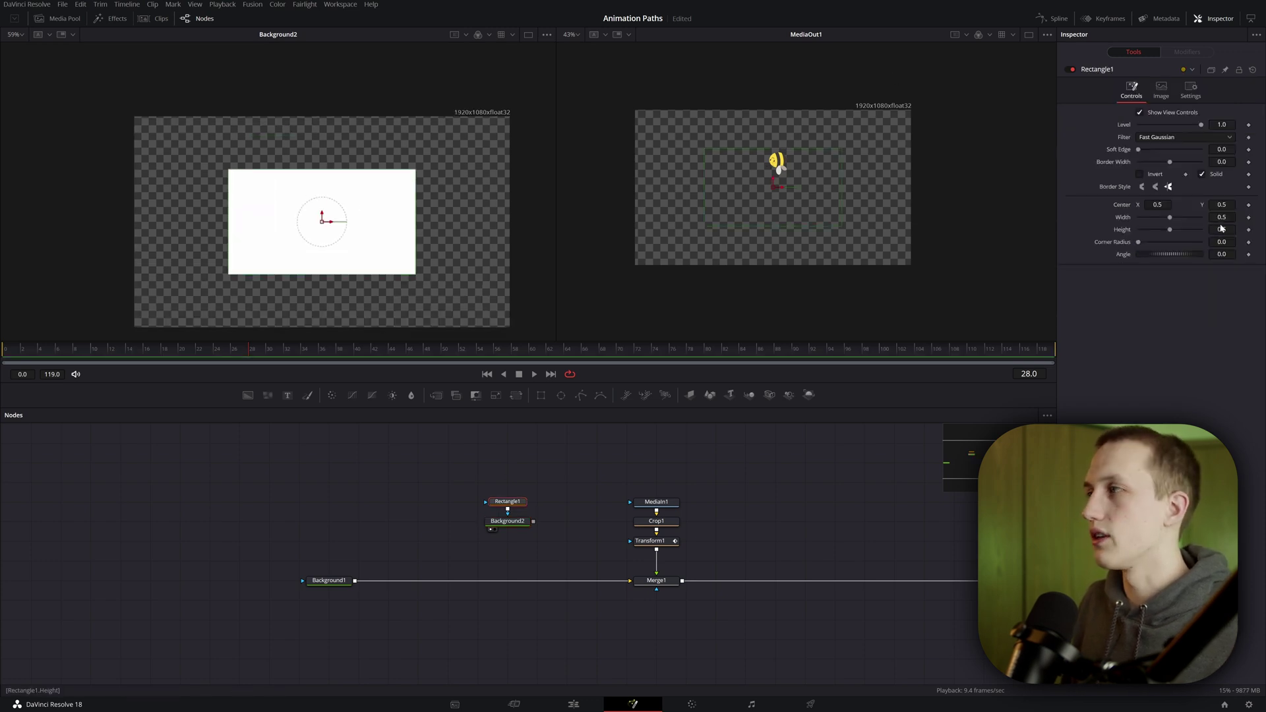
left_click_drag(1170, 230, 1139, 230)
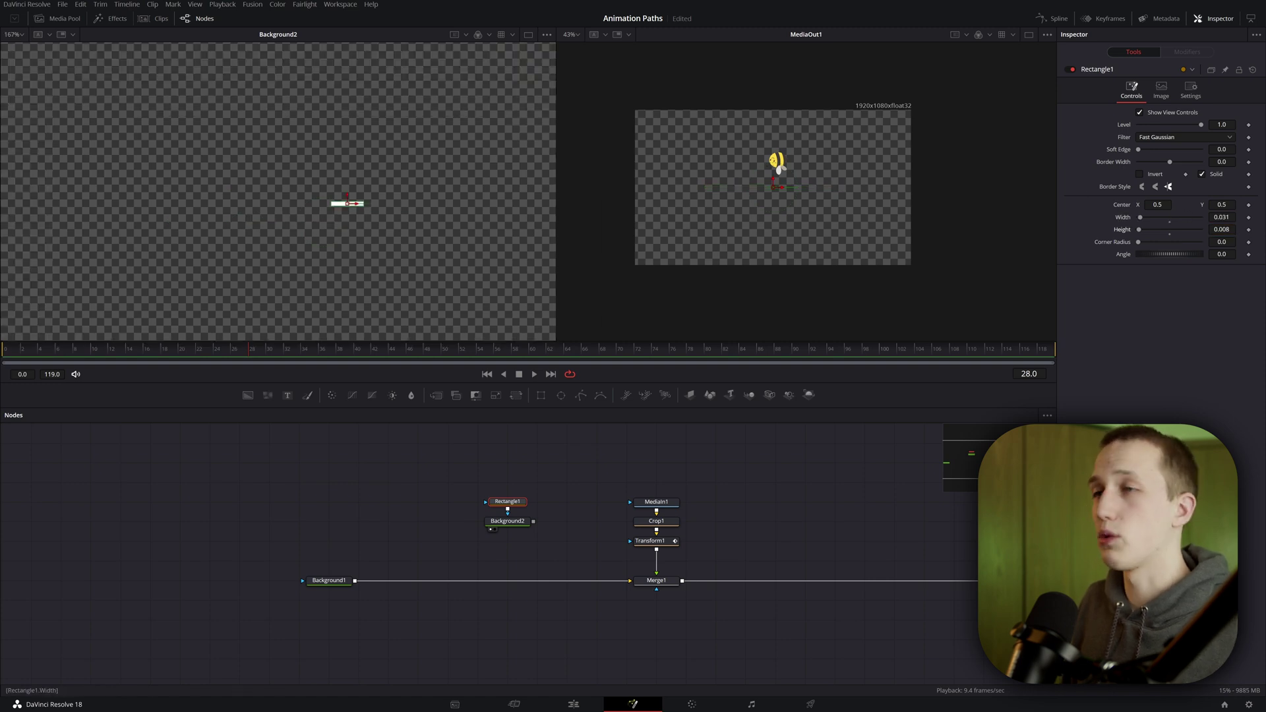
left_click_drag(1221, 217, 1213, 217)
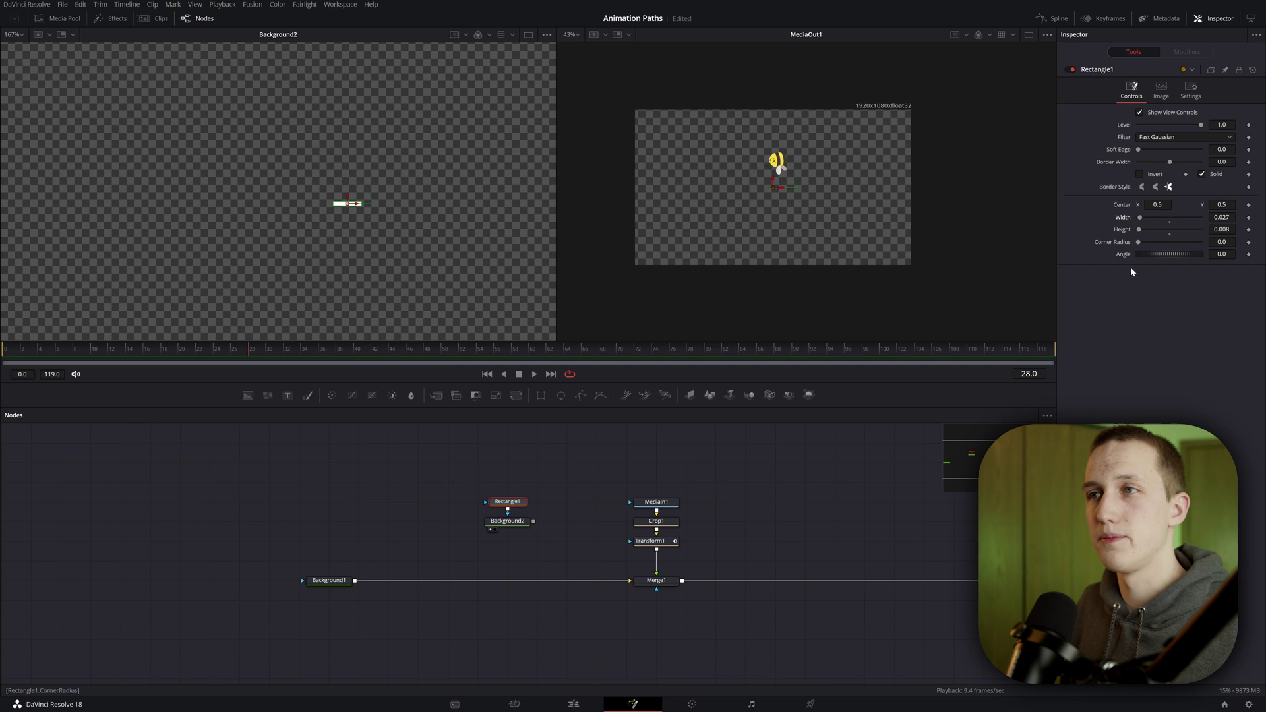
- Add Transform2 after Background2 and connect its Center to Path1's position
left_click(508, 520)
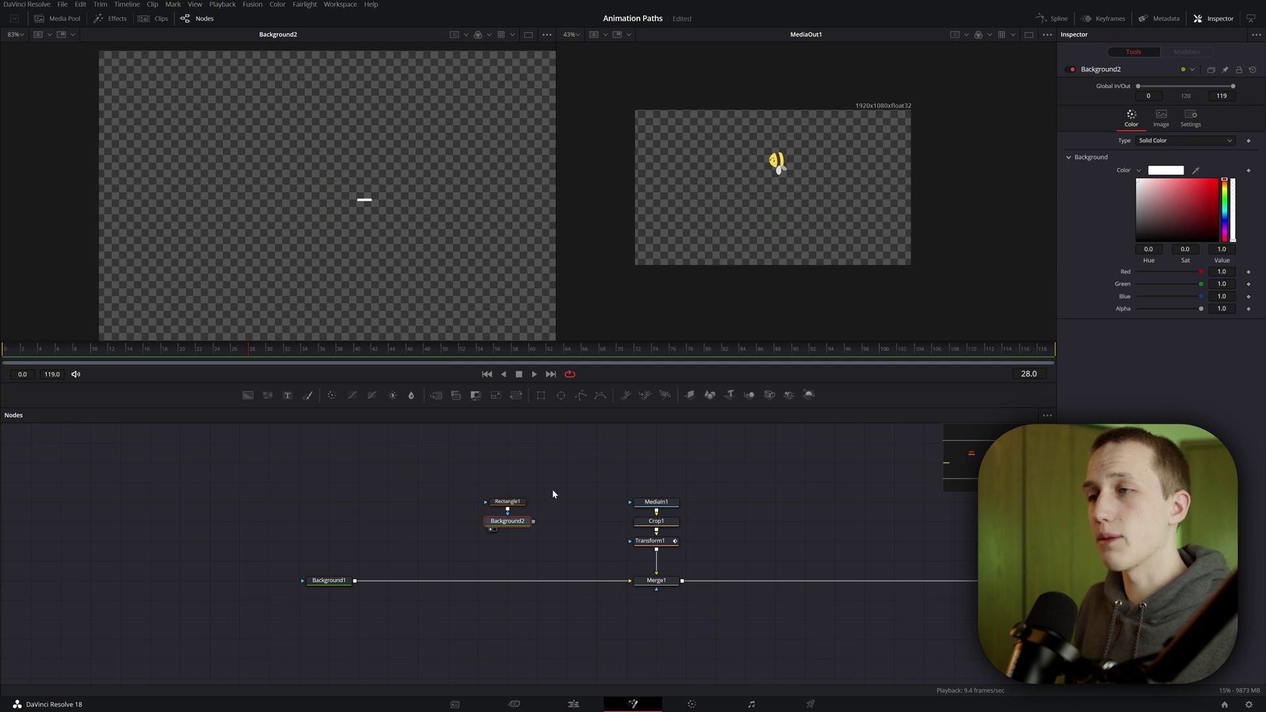
key("shift+space")
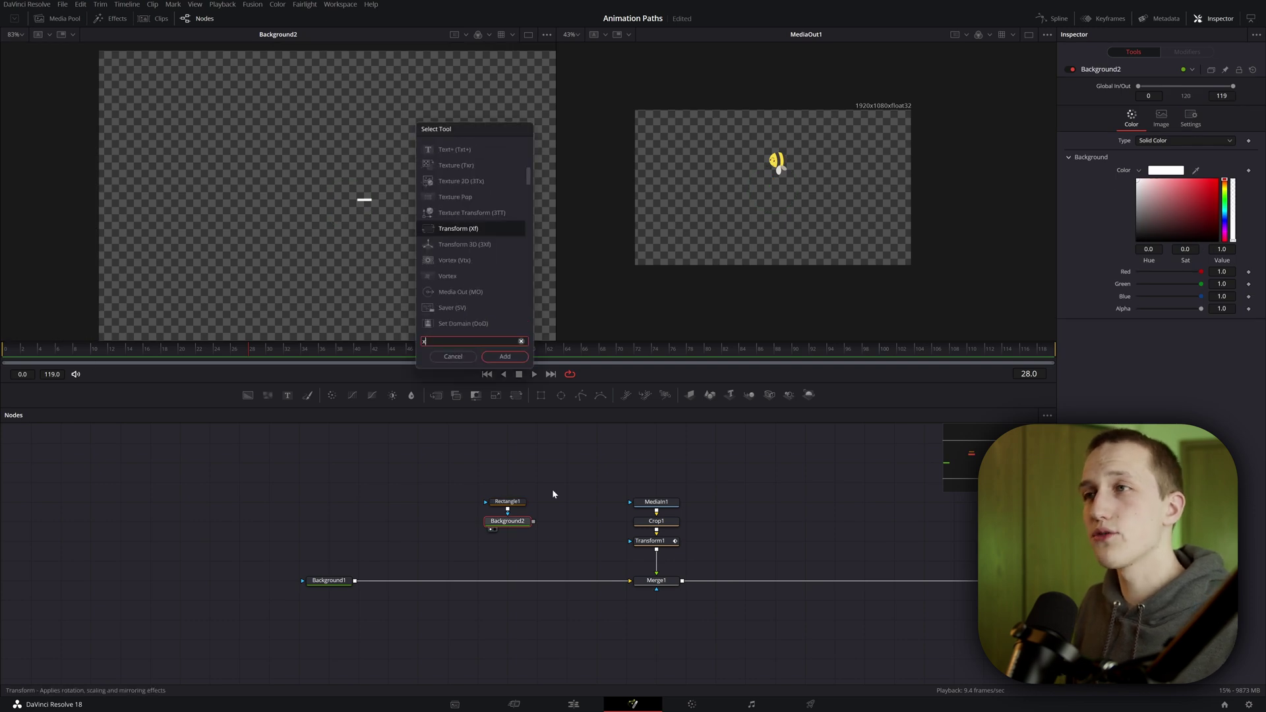
type("transform")
key("Return")
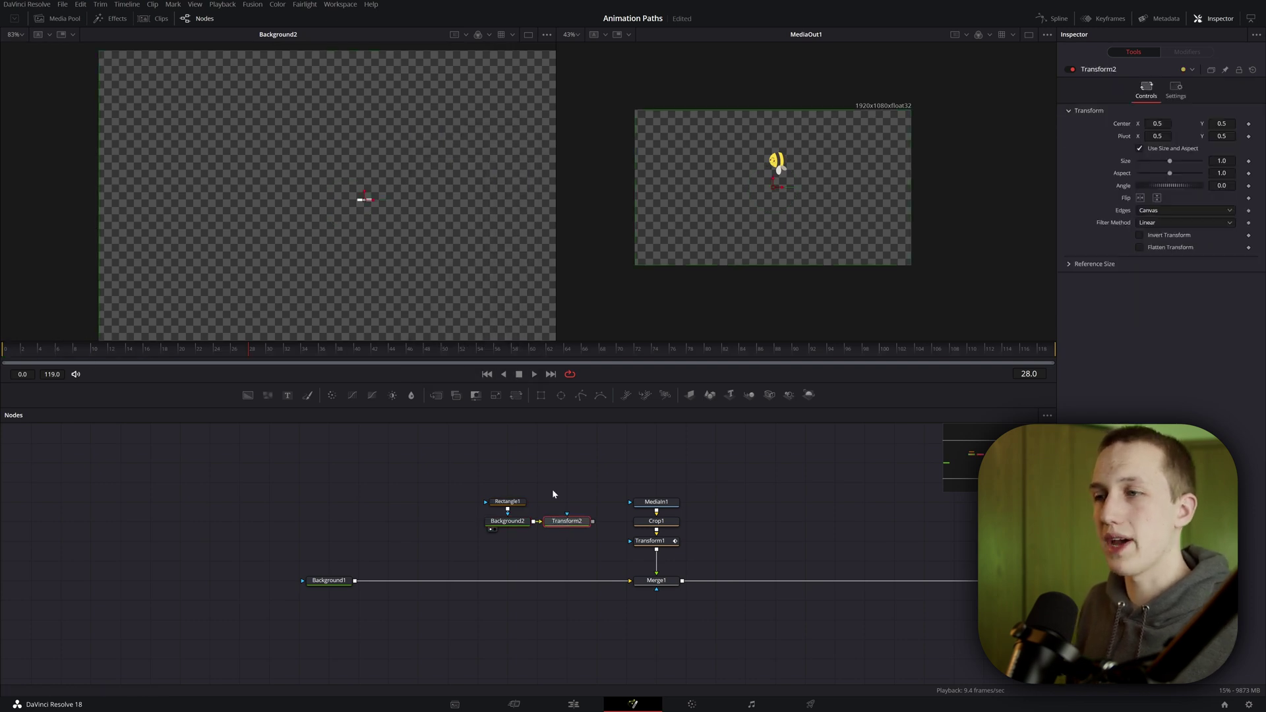
right_click(1123, 129)
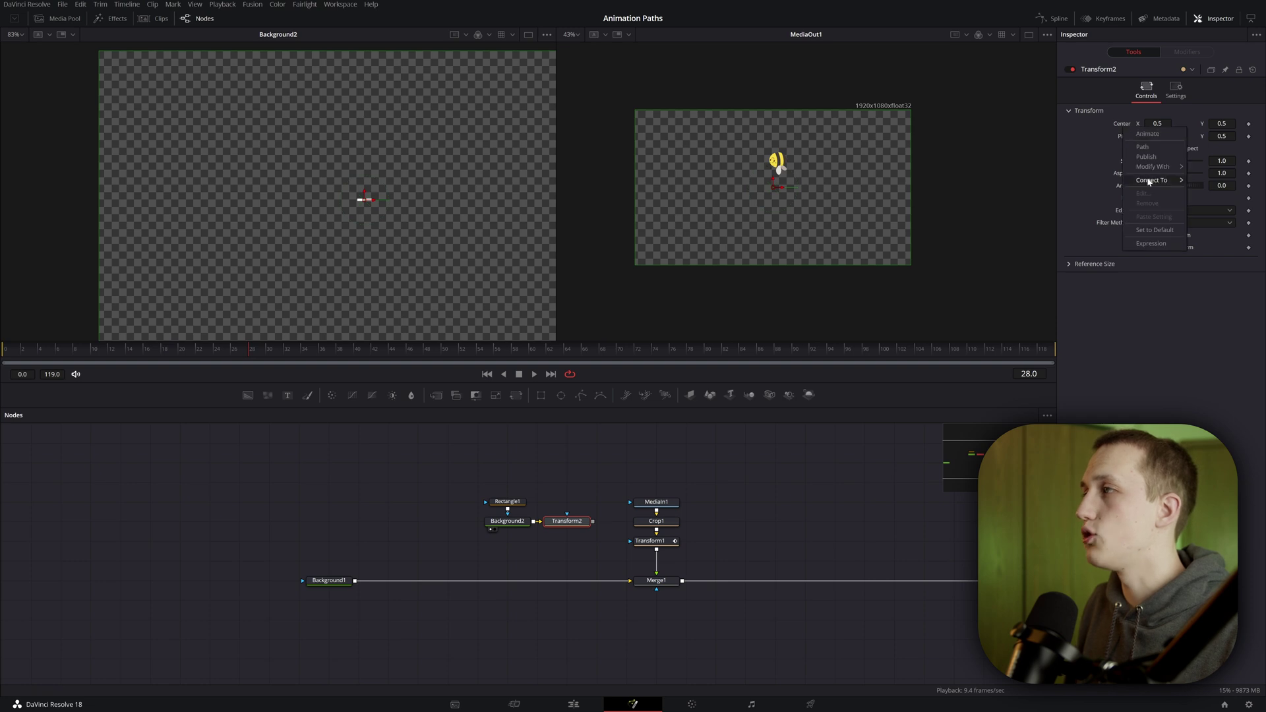
left_click(1217, 180)
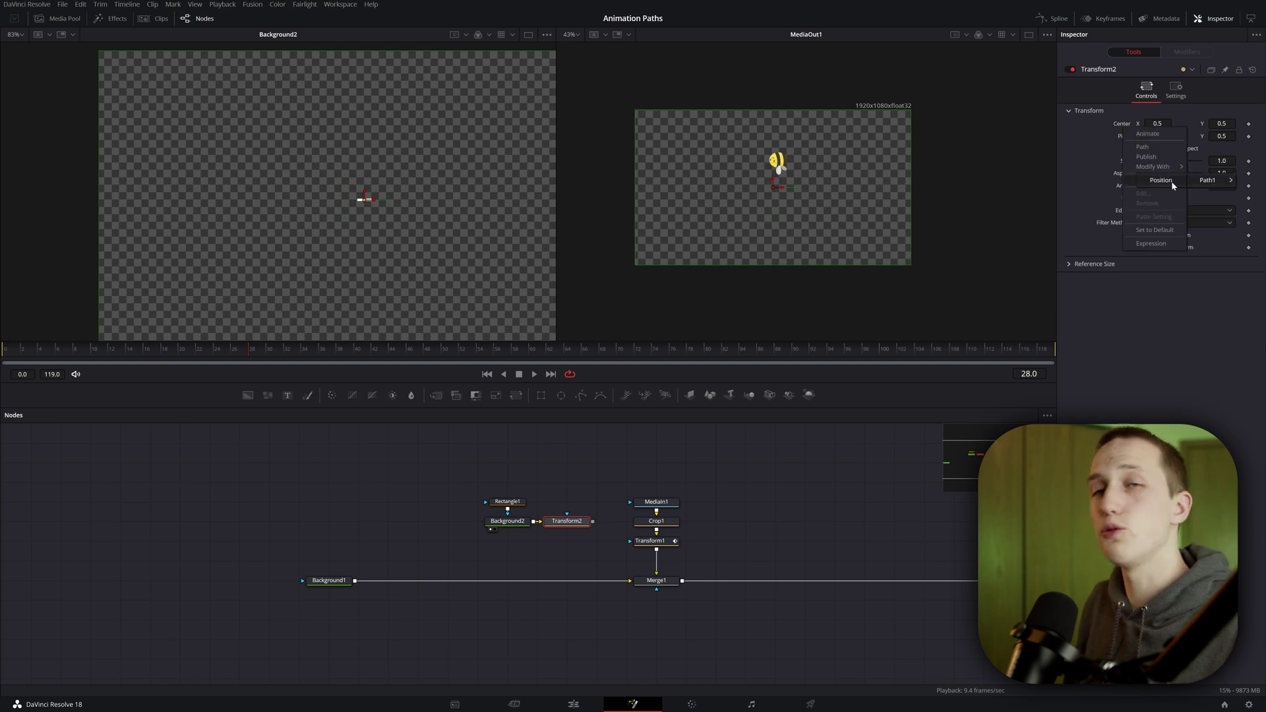
- Merge the dash over Background1 through Merge2 and play to check its motion
left_click_drag(593, 521, 354, 580)
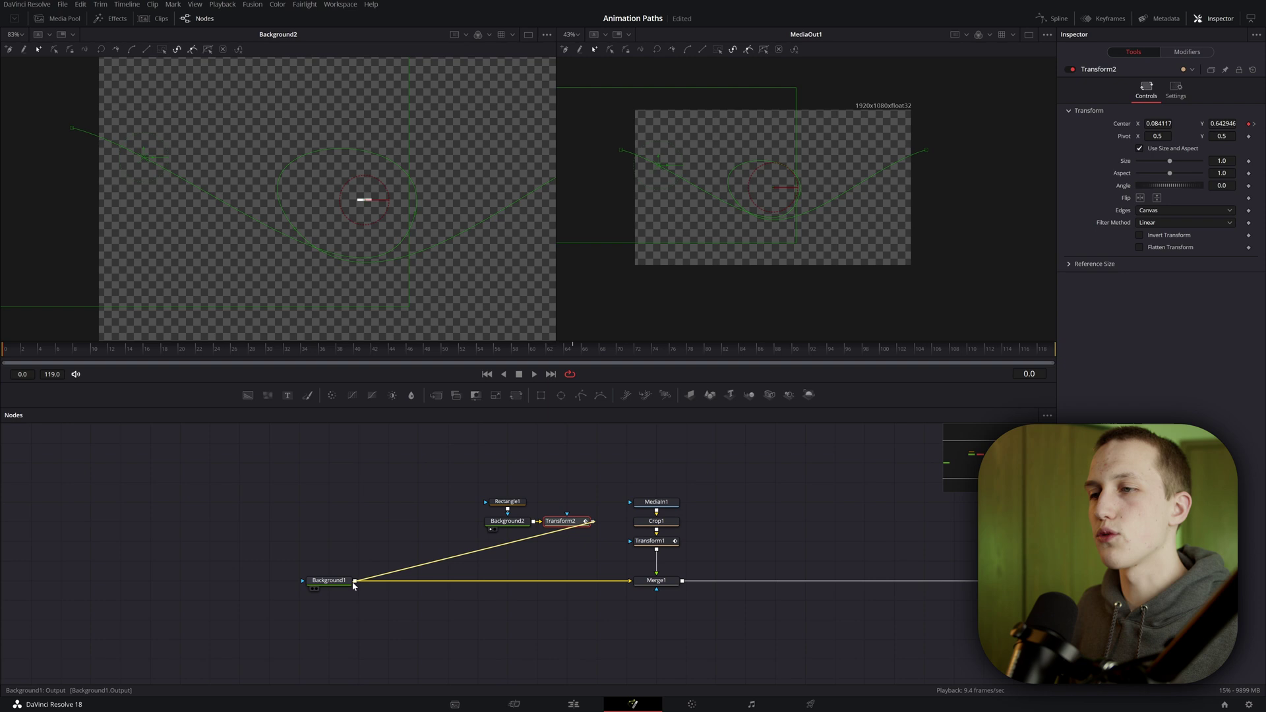
left_click(505, 586)
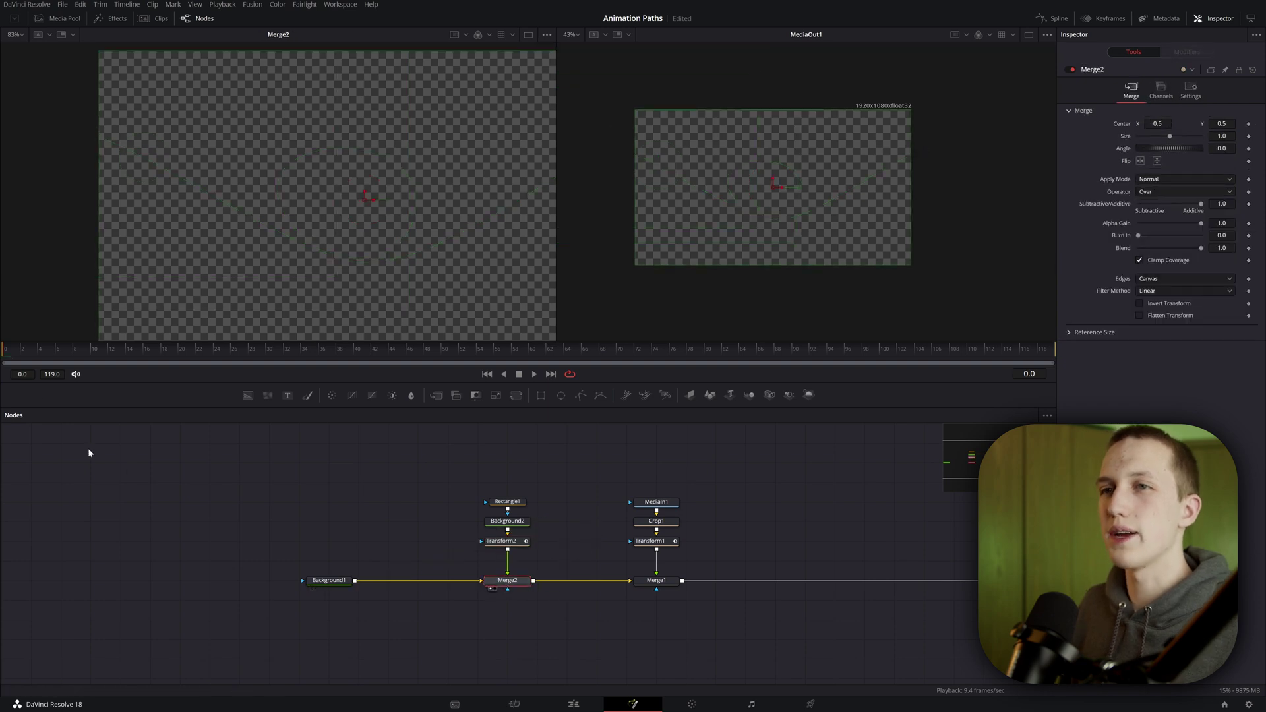
key("space")
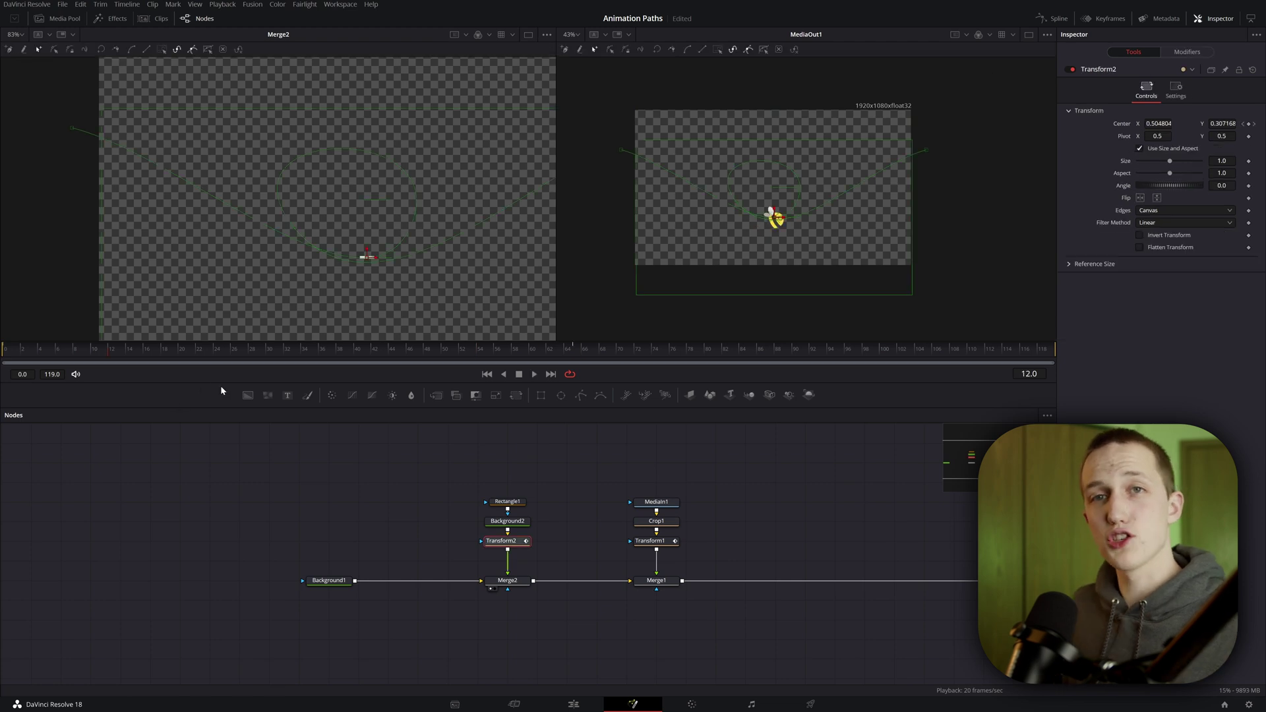
- Connect Transform2's Angle to Path1's Heading, then play back and stop at frame 23
right_click(1124, 190)
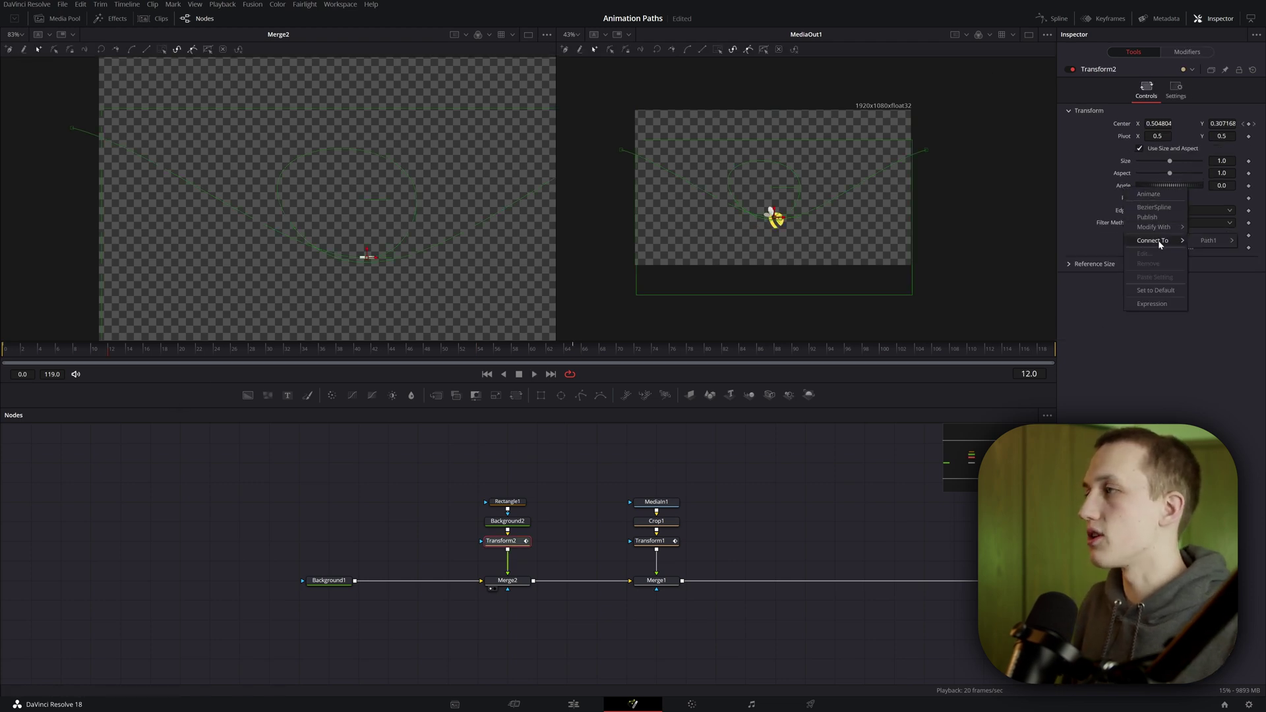
left_click(1161, 246)
key("space")
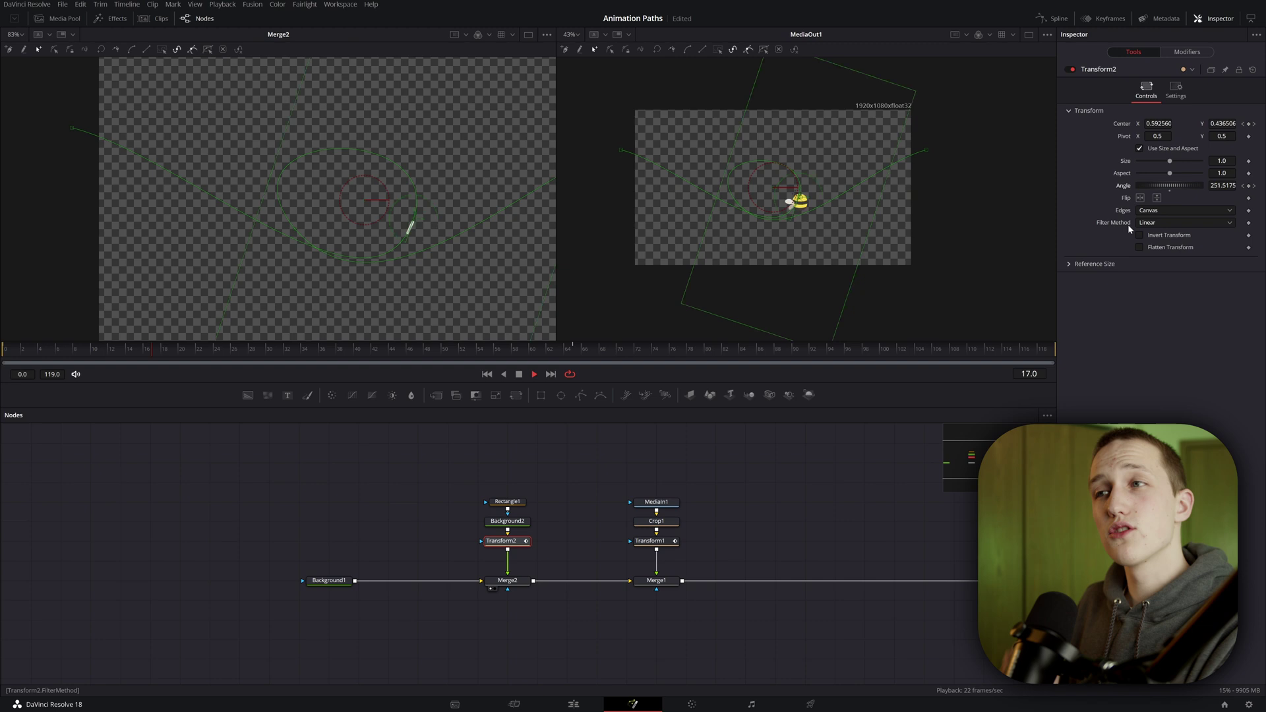
left_click(207, 348)
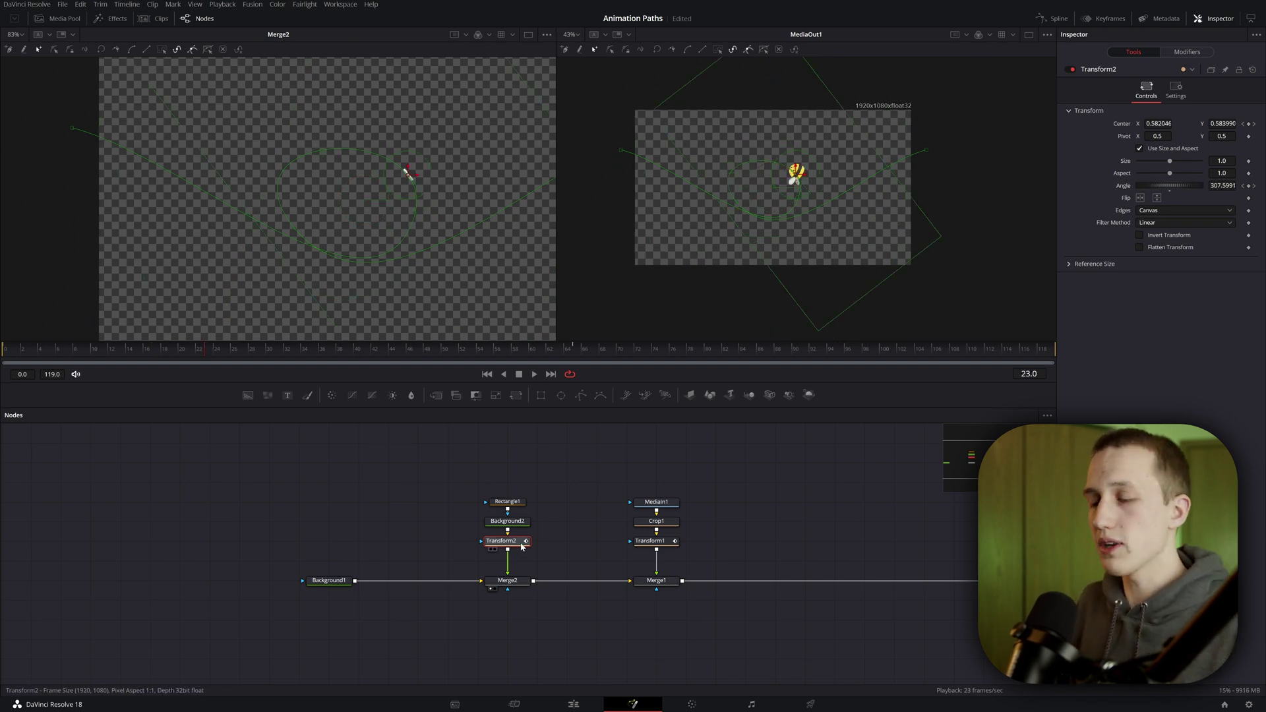
- Add a Duplicate node with 6 copies and Time Offset about -1.32, then preview the trail
key("shift+space")
type("dupl")
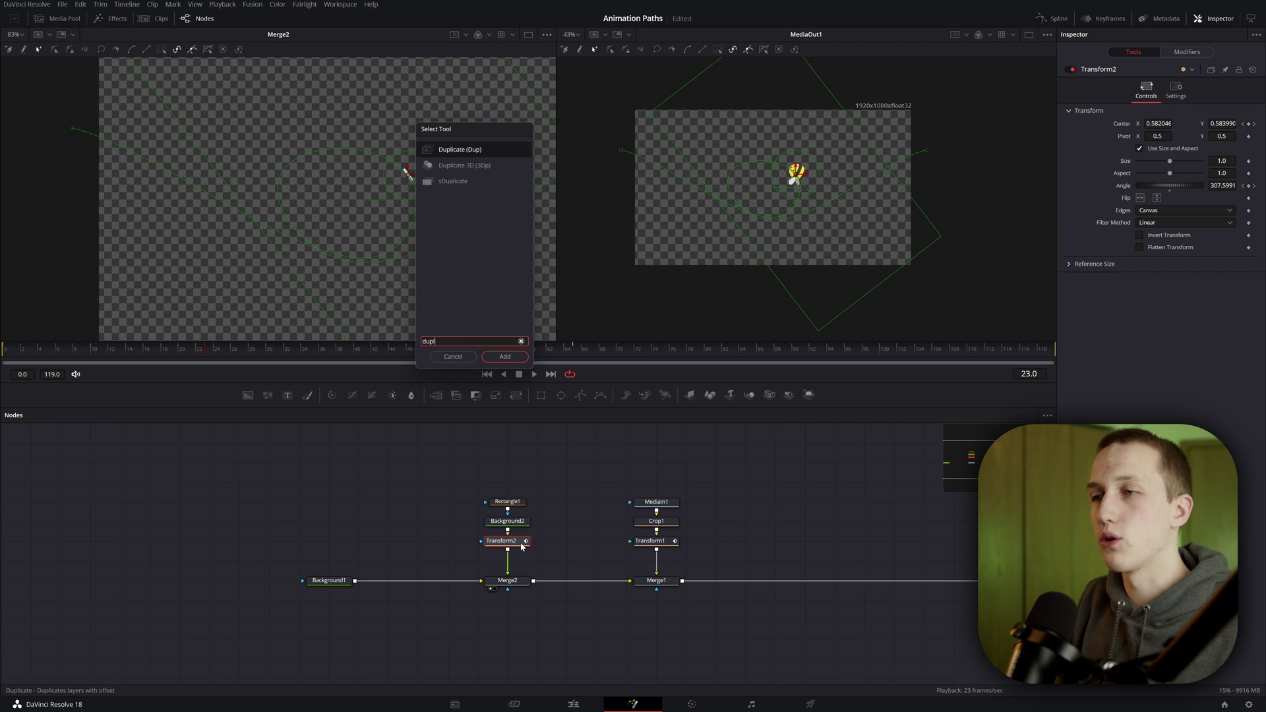
key("Return")
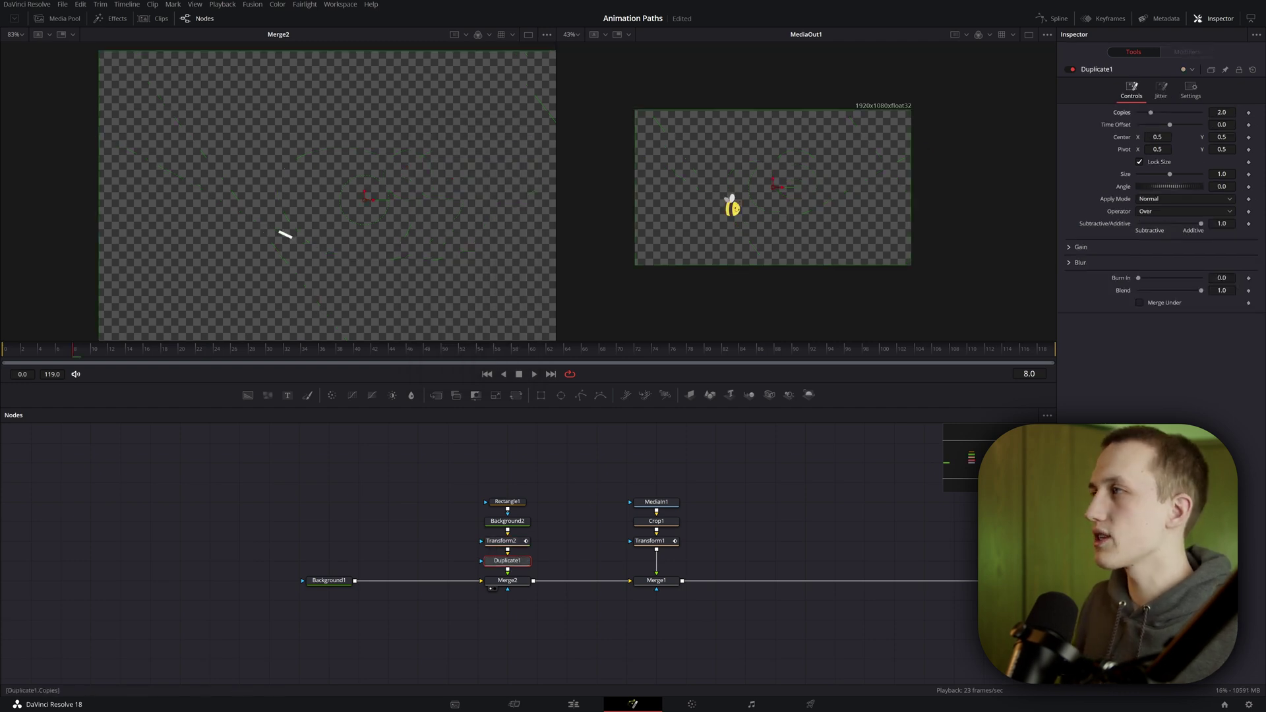
type("0.5")
key("Return")
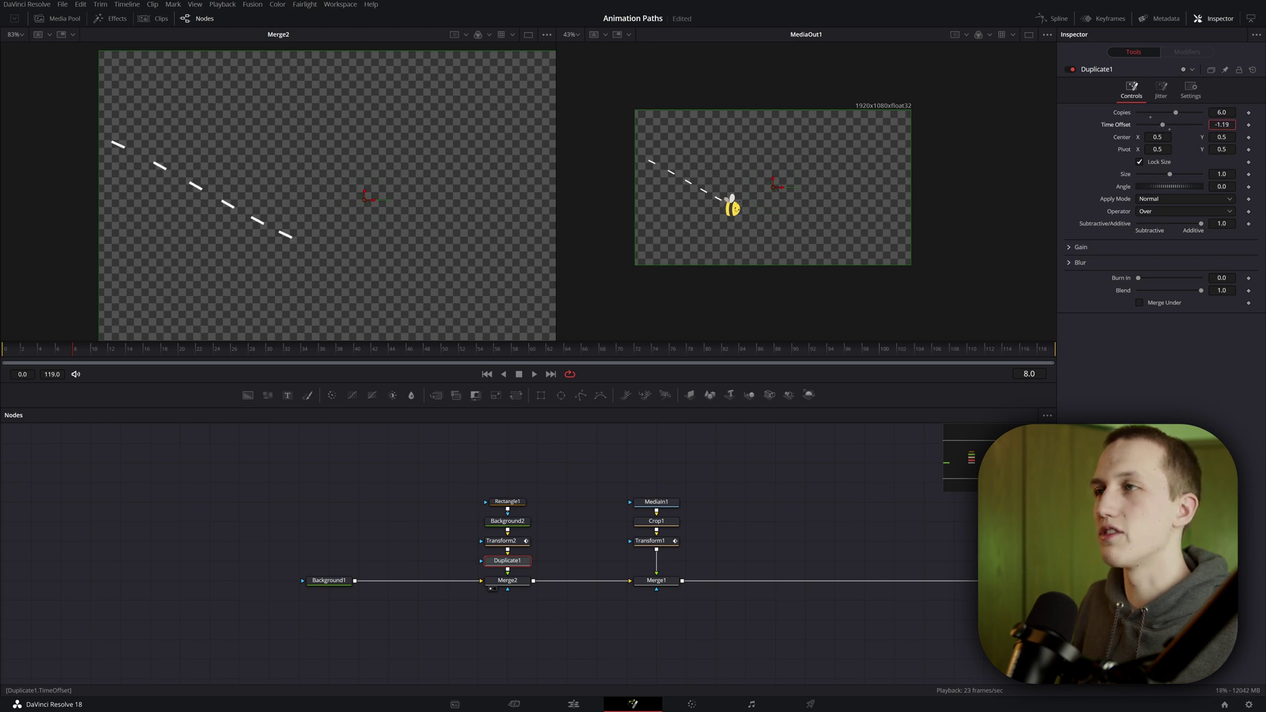
mouse_move(1163, 125)
left_mouse_down()
mouse_move(1150, 124)
mouse_move(1161, 124)
left_mouse_up()
key("space")
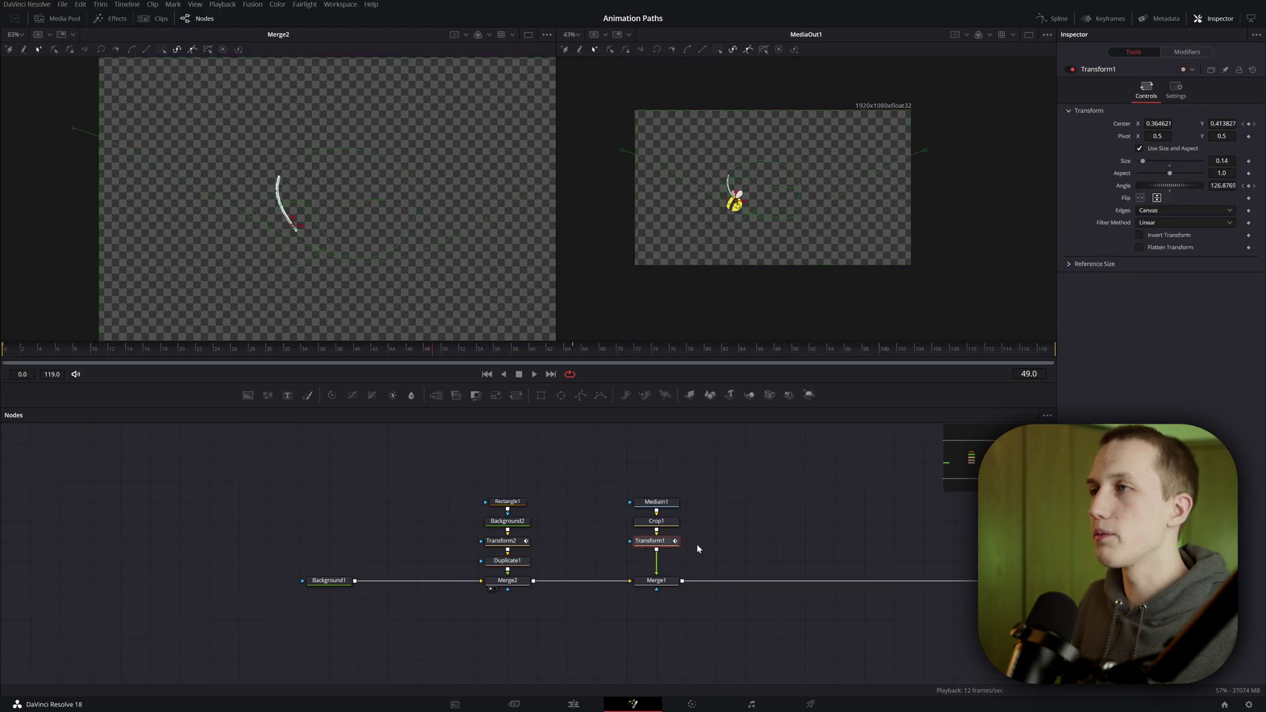
- Turn on Motion Blur in Transform1's Settings, at Quality 4 and Shutter Angle 180
left_click(1171, 90)
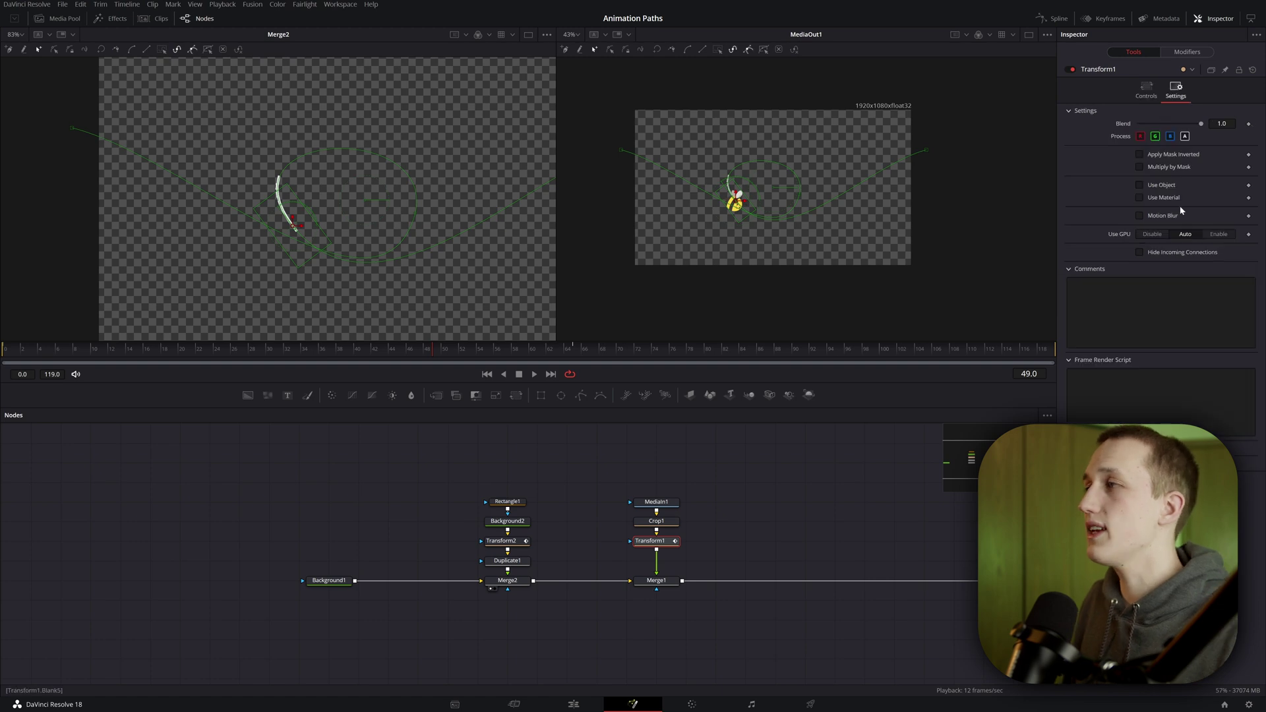
left_click(1161, 217)
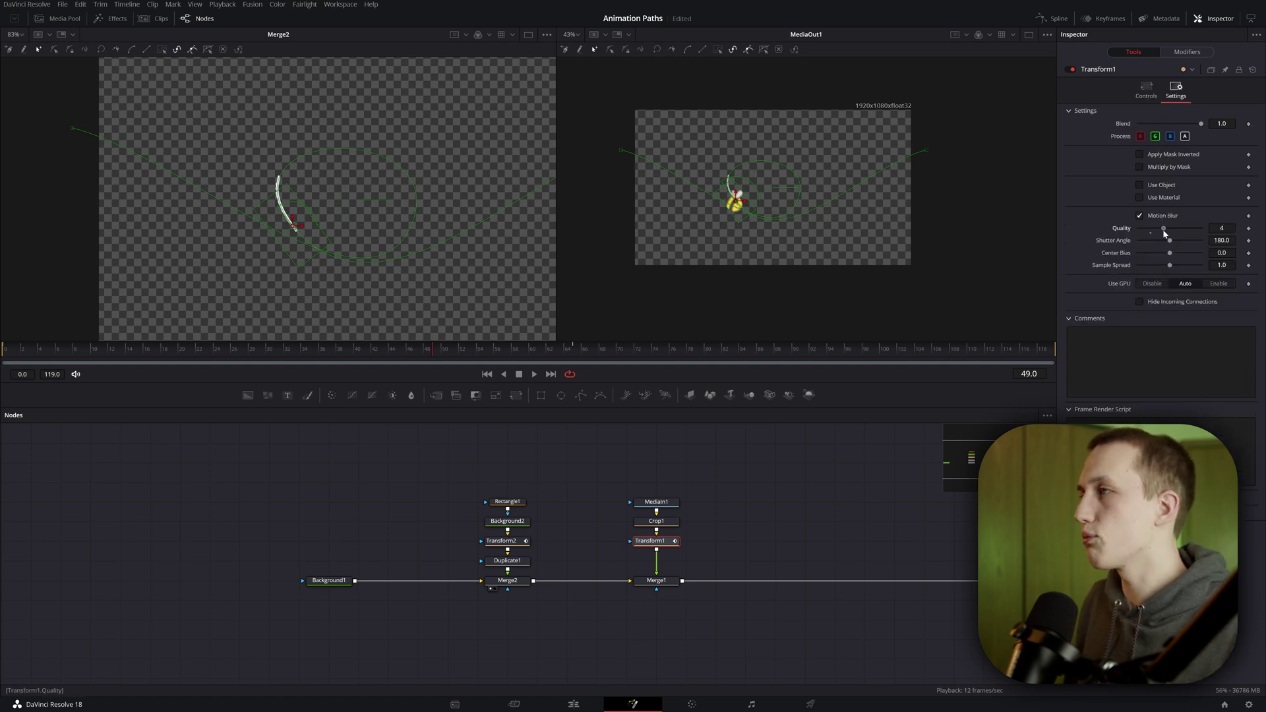